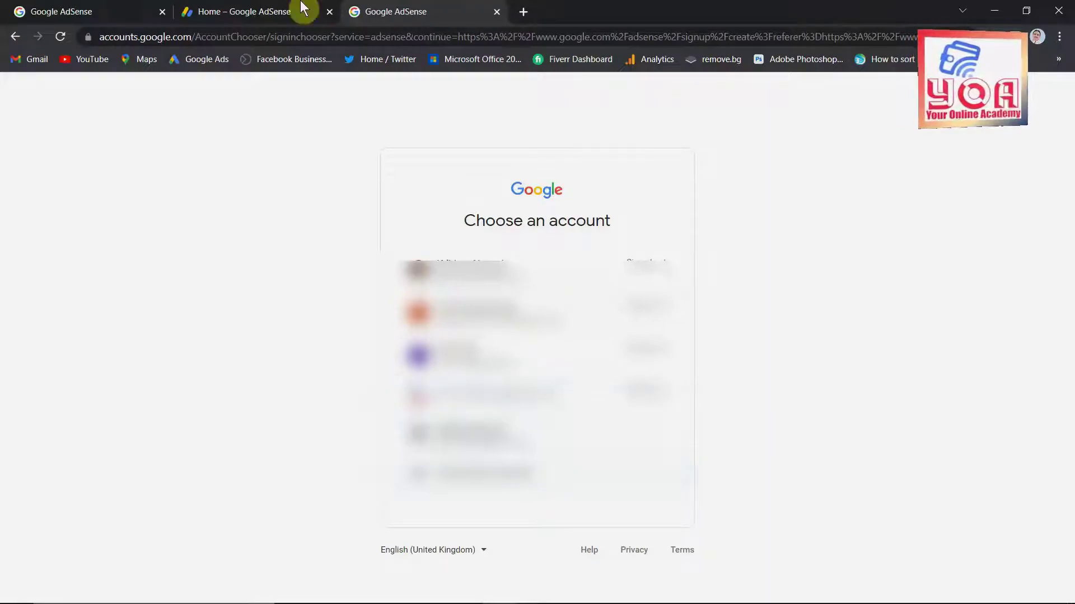
# - Switch back to the signed-in Home – Google AdSense tab
pyautogui.click(302, 10)
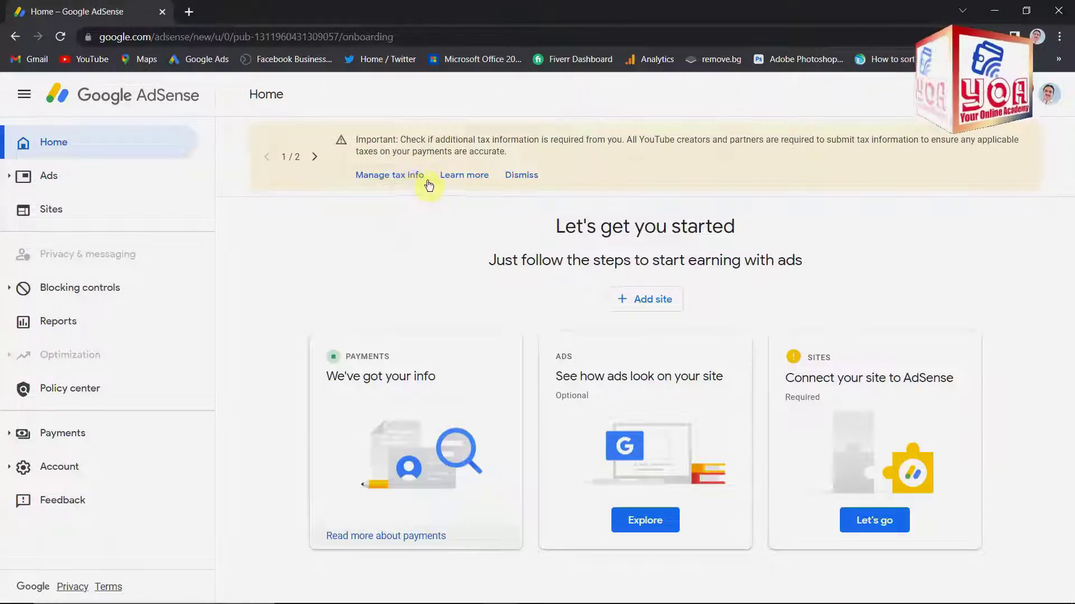
# - From Manage tax info, add United States tax info and start the tax form
pyautogui.click(398, 177)
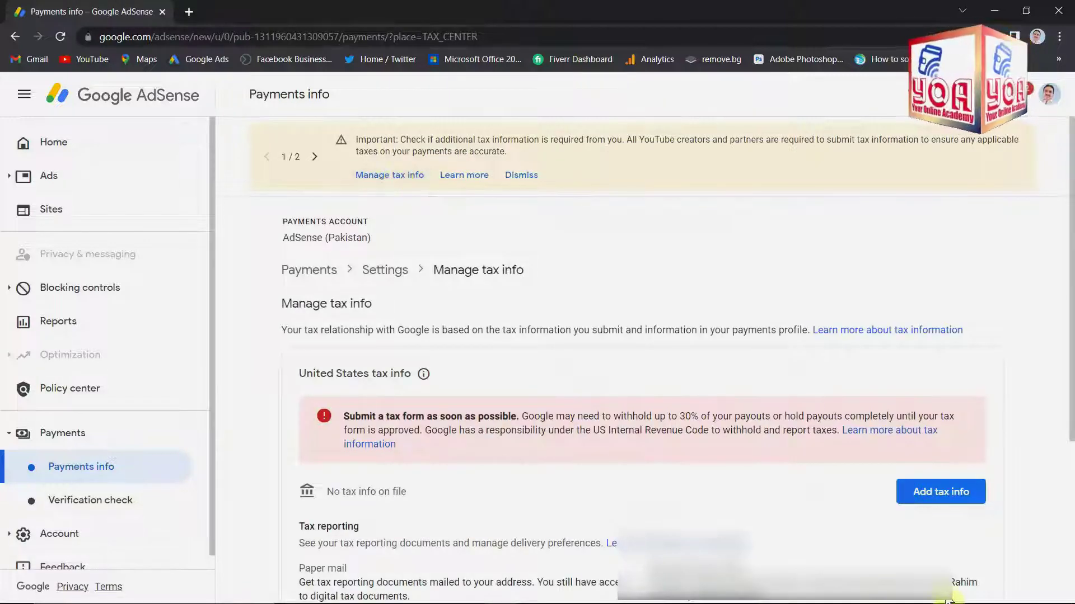
pyautogui.moveTo(872, 468)
pyautogui.mouseDown()
pyautogui.moveTo(990, 494)
pyautogui.moveTo(1006, 525)
pyautogui.mouseUp()
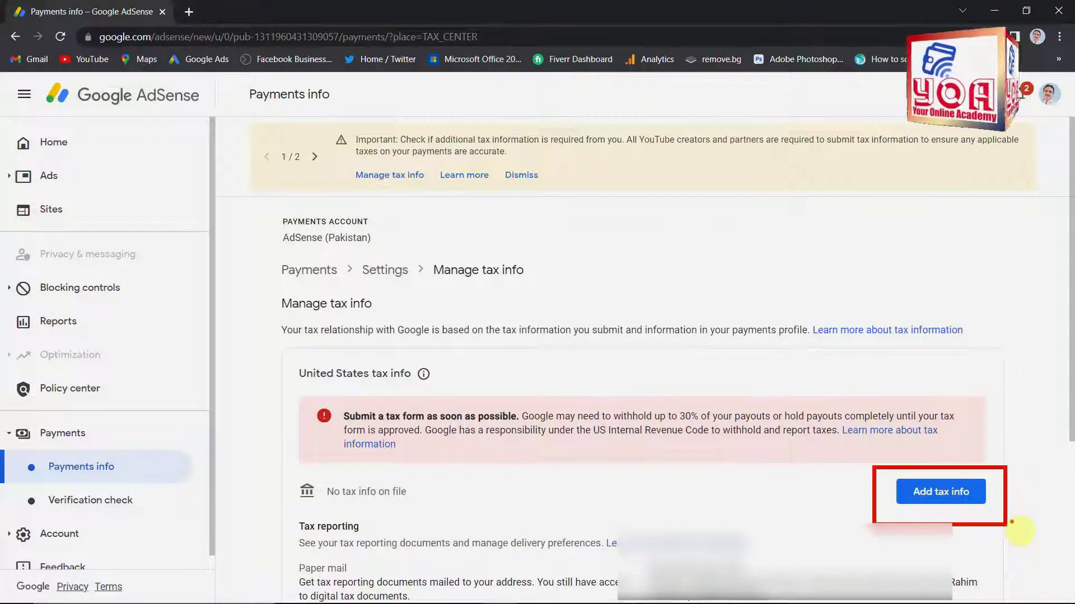
pyautogui.click(945, 491)
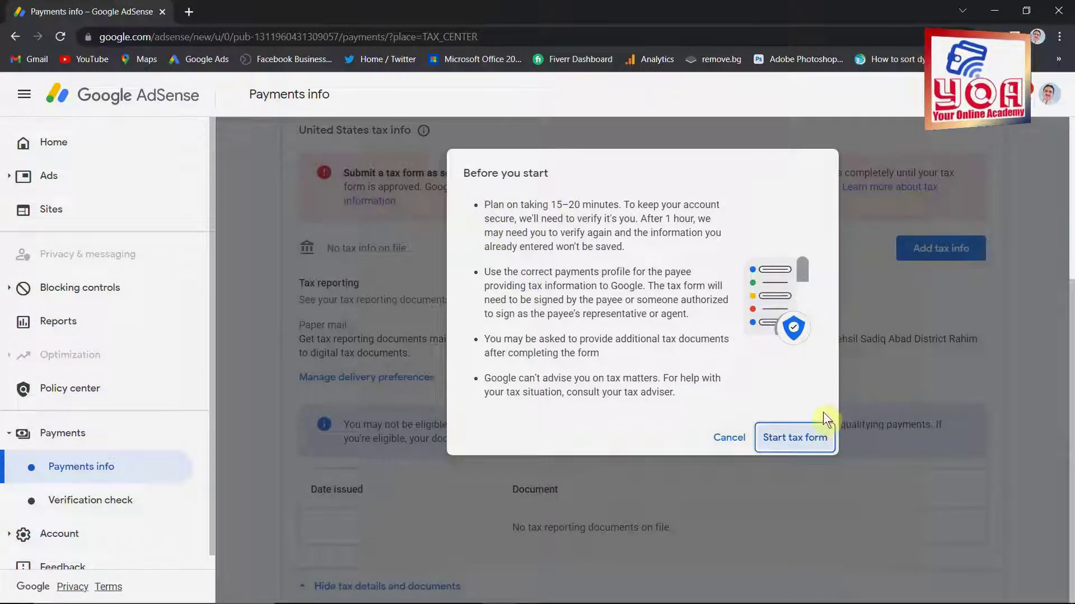
pyautogui.click(795, 439)
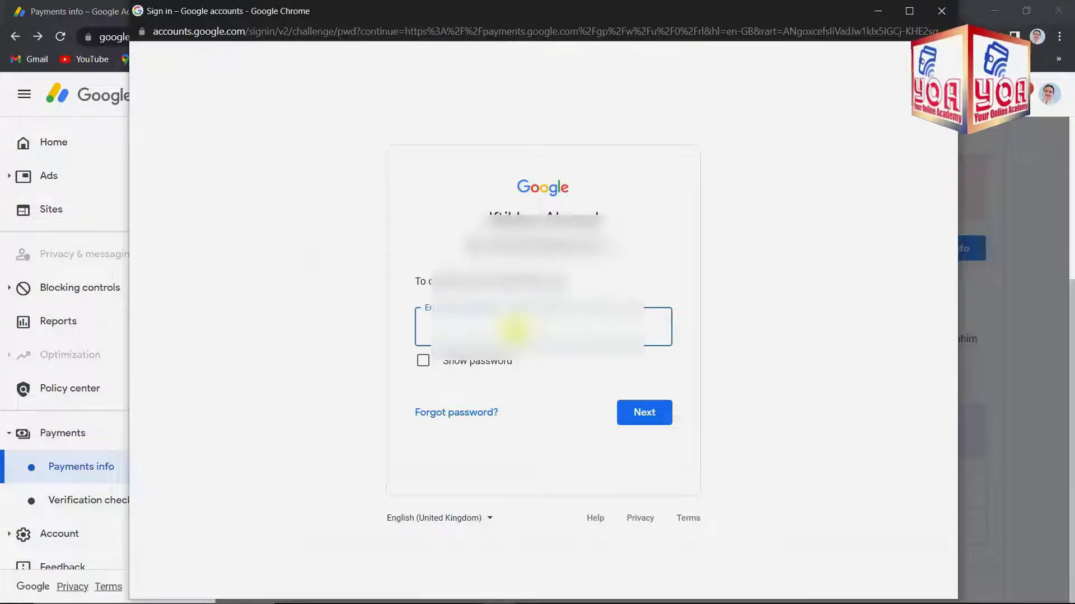
# - Re-verify identity by pasting the saved account password and submitting it
pyautogui.click(511, 330)
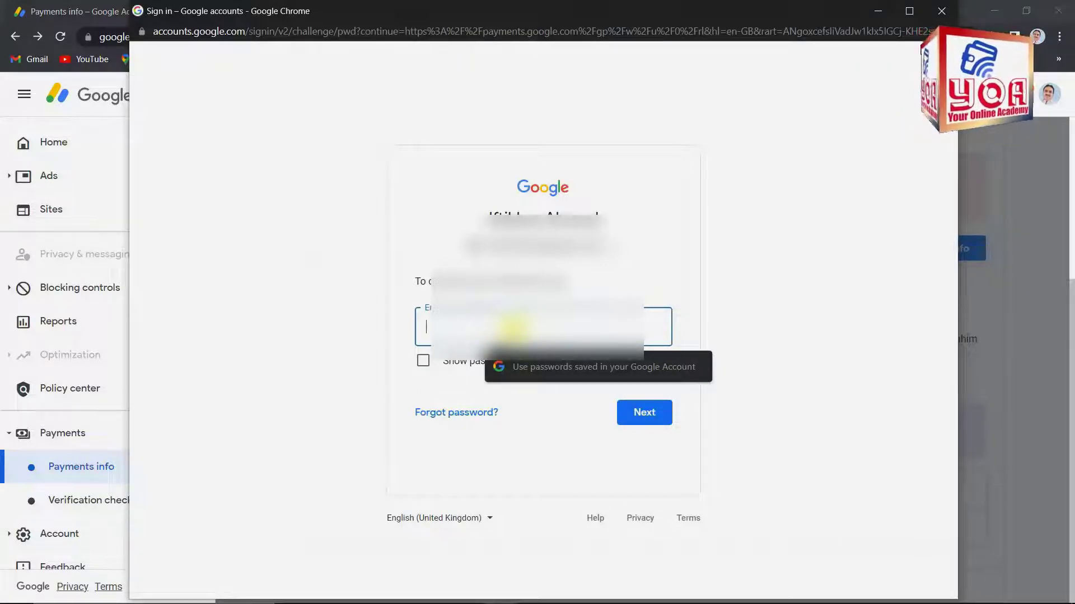
pyautogui.hotkey('ctrl', 'v')
pyautogui.click(636, 414)
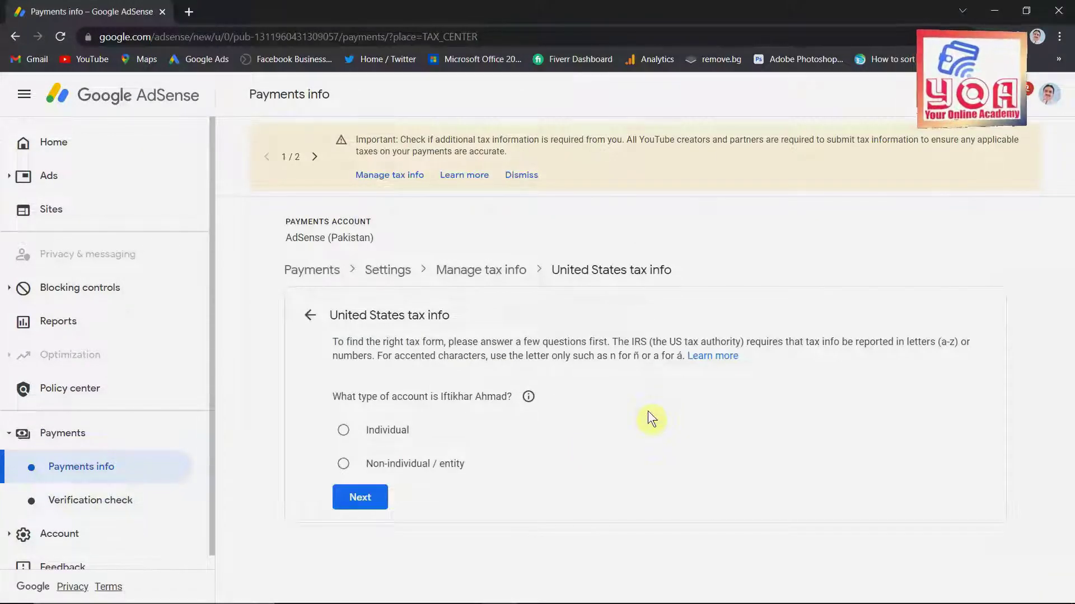
# - Declare the account holder an Individual and continue
pyautogui.moveTo(313, 367)
pyautogui.mouseDown()
pyautogui.moveTo(412, 561)
pyautogui.moveTo(637, 557)
pyautogui.moveTo(629, 549)
pyautogui.mouseUp()
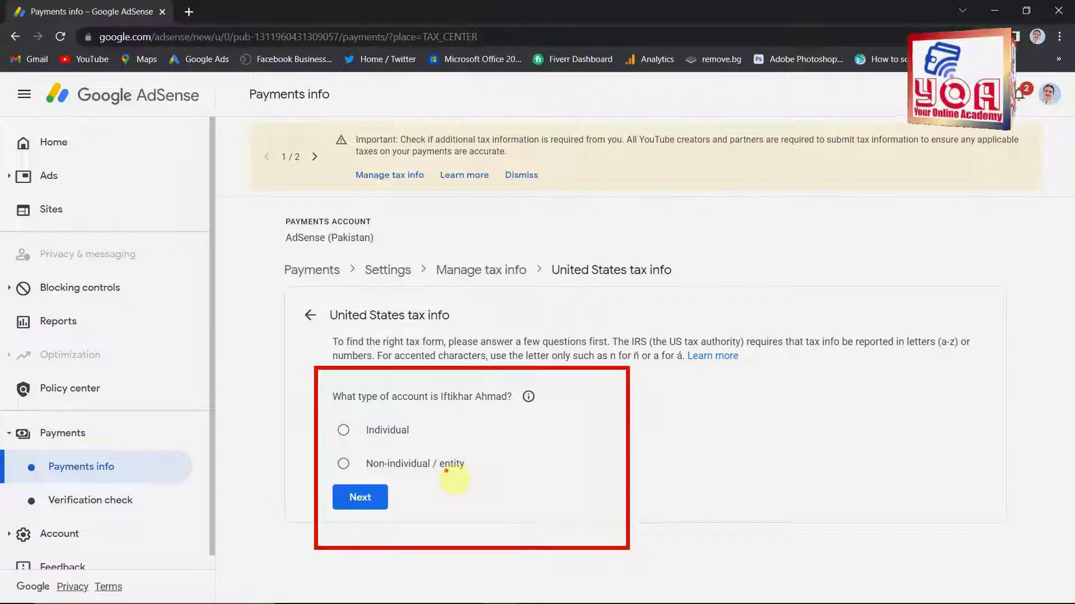
pyautogui.press('Escape')
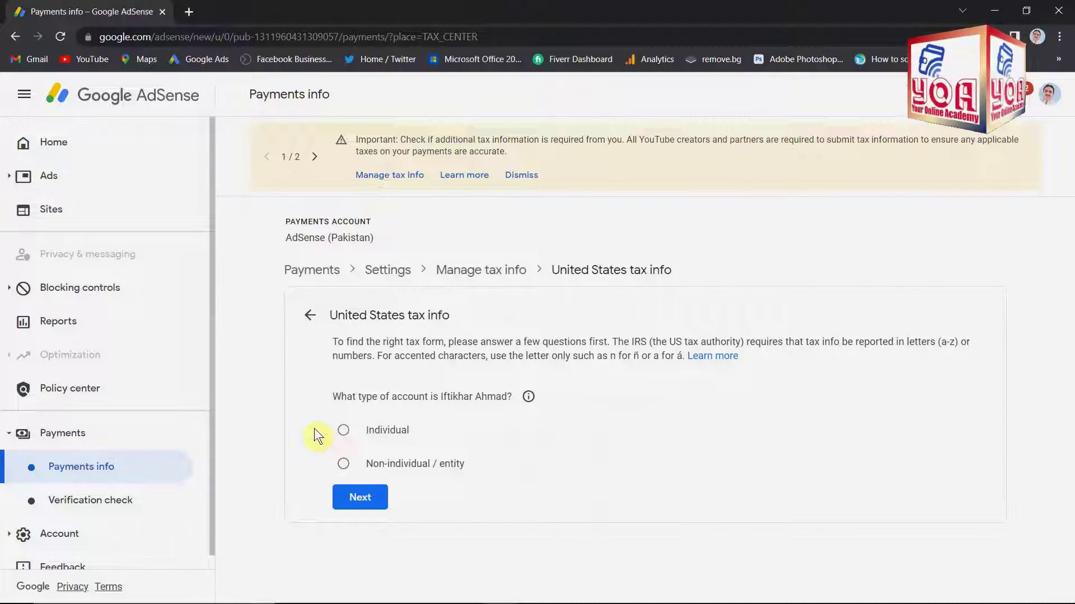
pyautogui.click(344, 433)
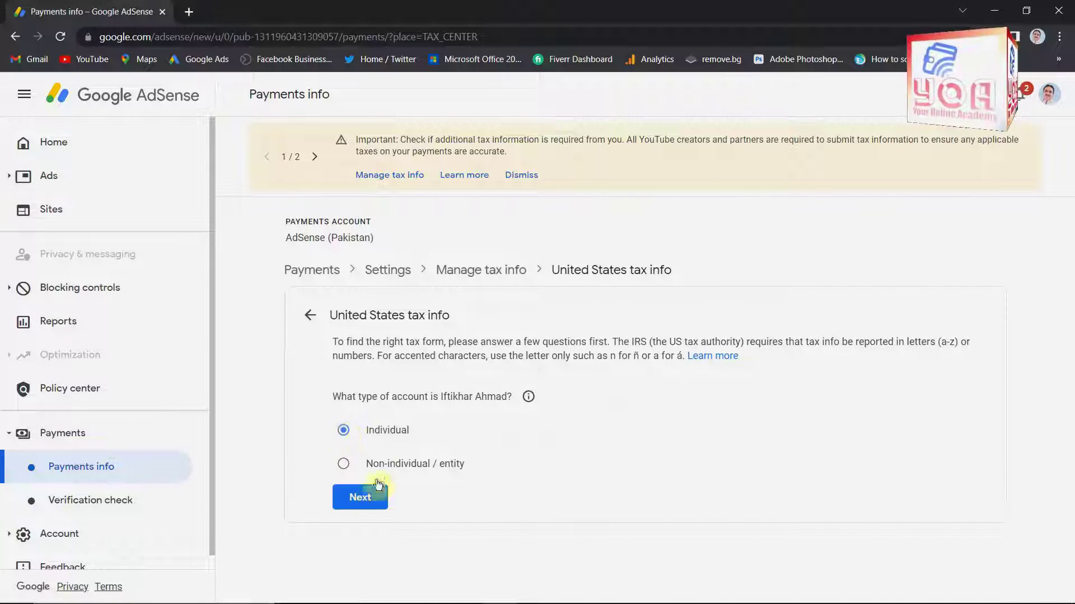
pyautogui.click(361, 499)
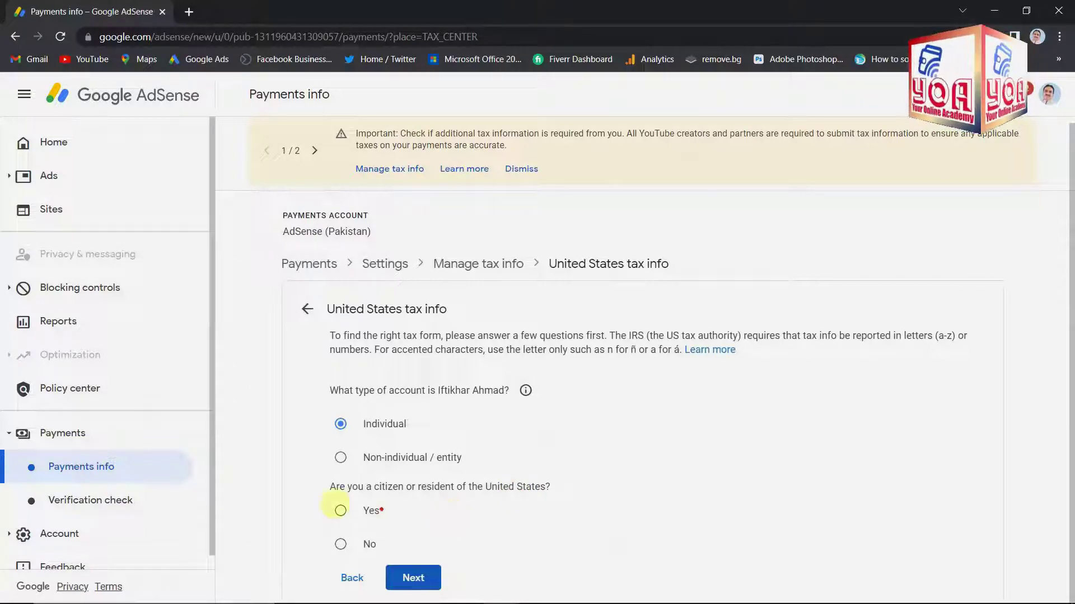
# - Answer No to being a US citizen or resident and continue
pyautogui.moveTo(297, 475)
pyautogui.mouseDown()
pyautogui.moveTo(298, 568)
pyautogui.moveTo(588, 573)
pyautogui.mouseUp()
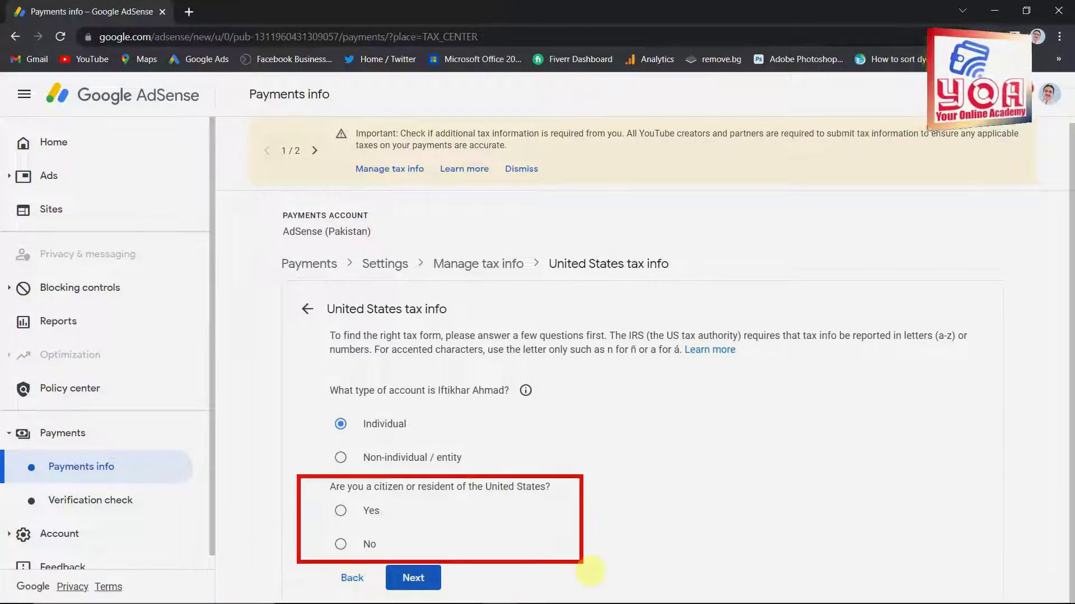
pyautogui.press('Escape')
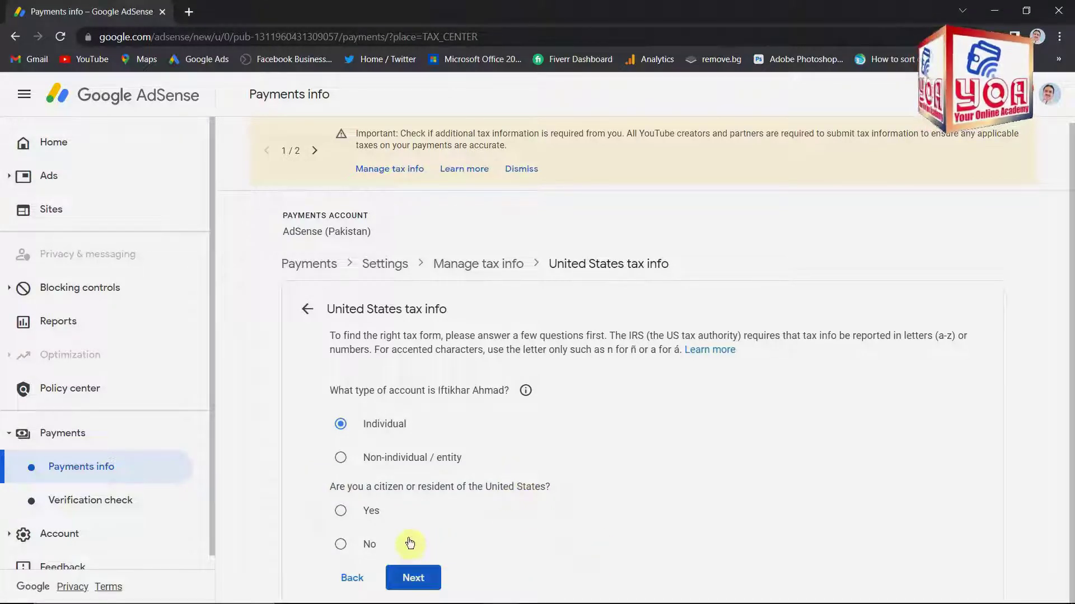
pyautogui.click(340, 545)
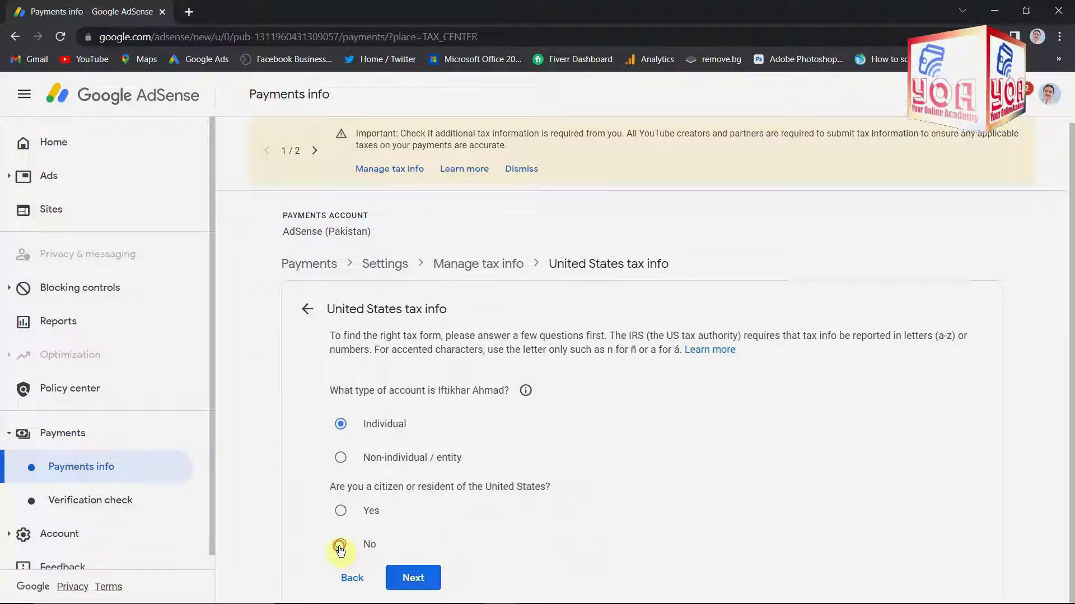
pyautogui.click(413, 578)
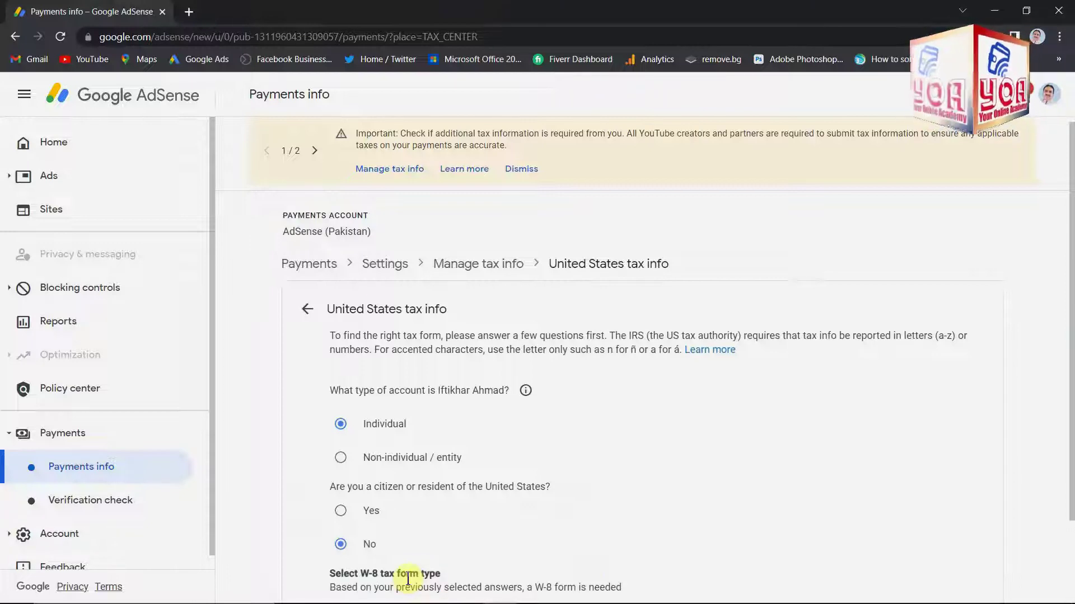
# - Select W-8BEN as the tax form type
pyautogui.scroll(-2, 663, 448)
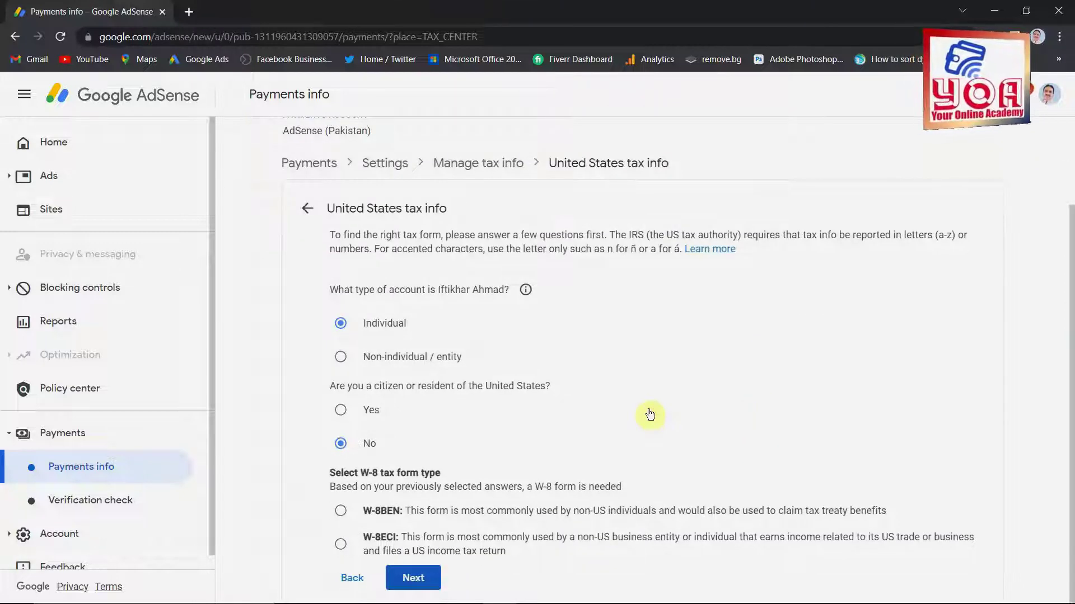
pyautogui.moveTo(305, 447)
pyautogui.mouseDown()
pyautogui.moveTo(567, 603)
pyautogui.moveTo(1008, 593)
pyautogui.mouseUp()
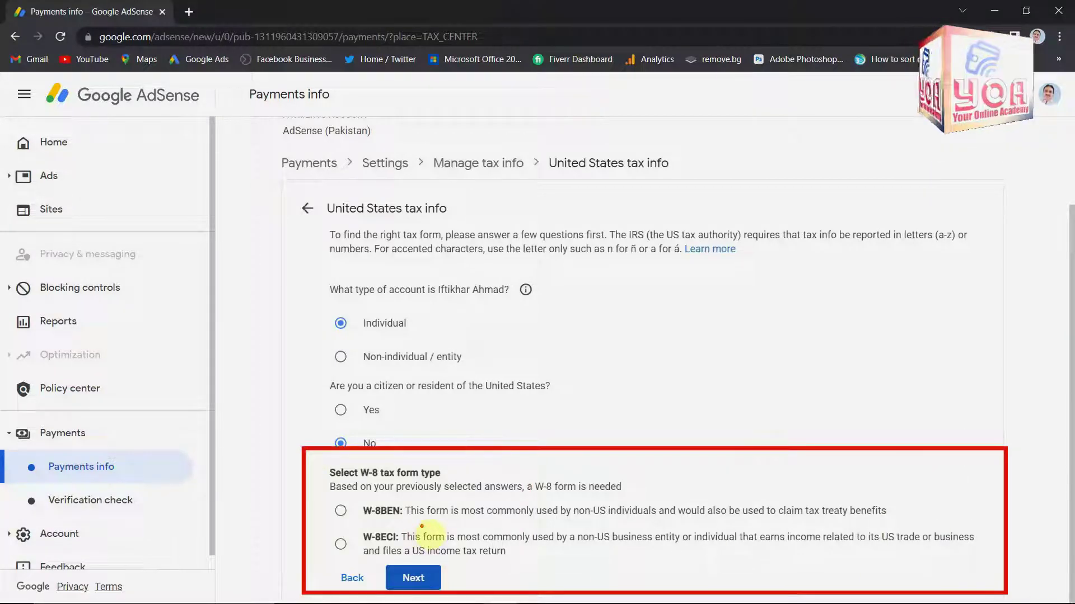
pyautogui.moveTo(421, 526); pyautogui.dragTo(588, 524)
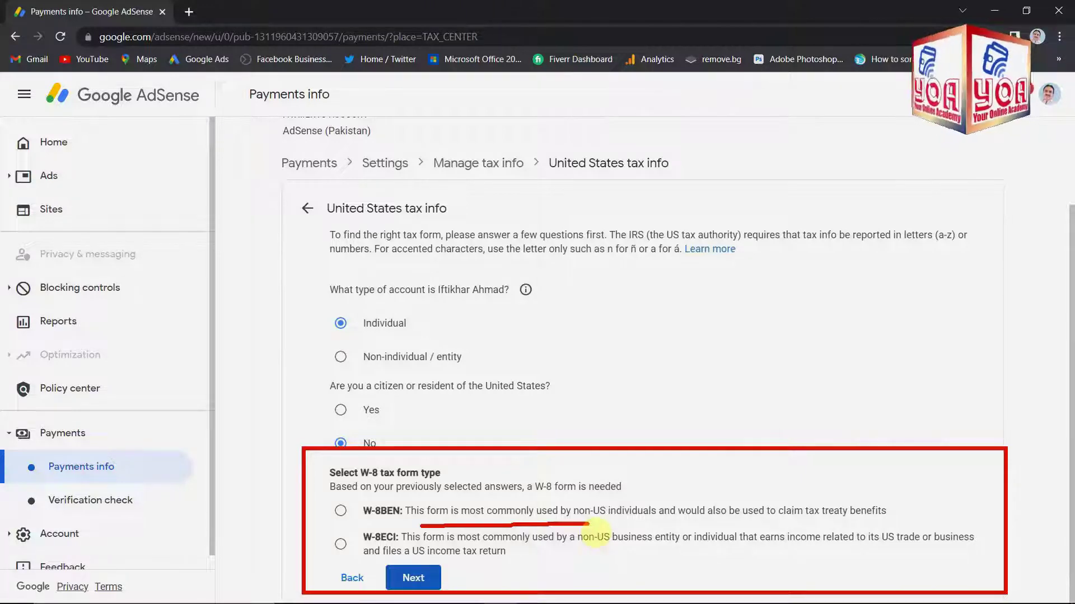
pyautogui.moveTo(589, 526); pyautogui.dragTo(643, 523)
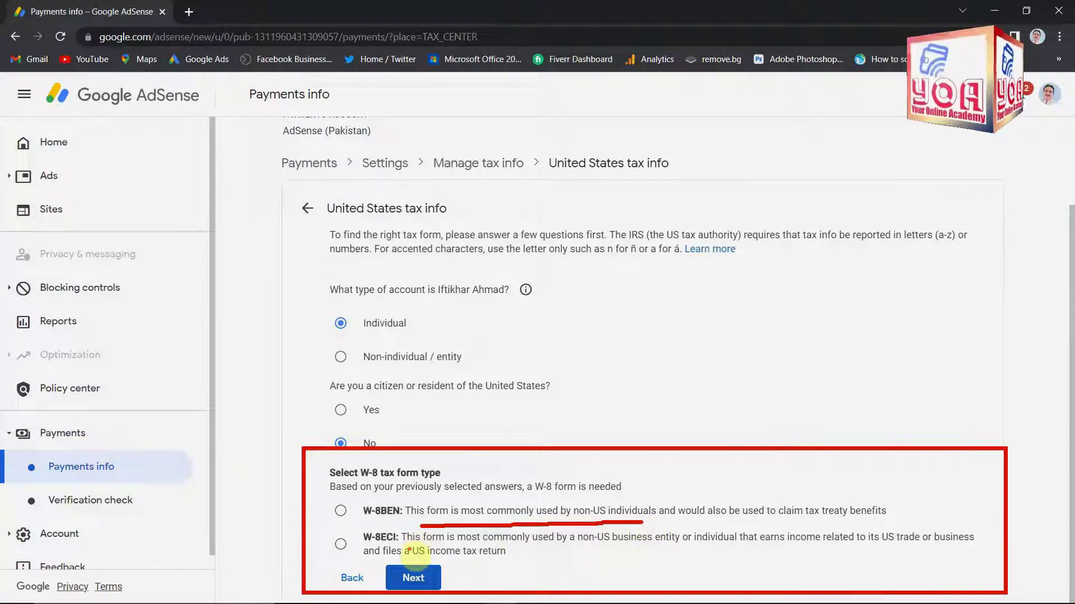
pyautogui.moveTo(415, 544); pyautogui.dragTo(666, 542)
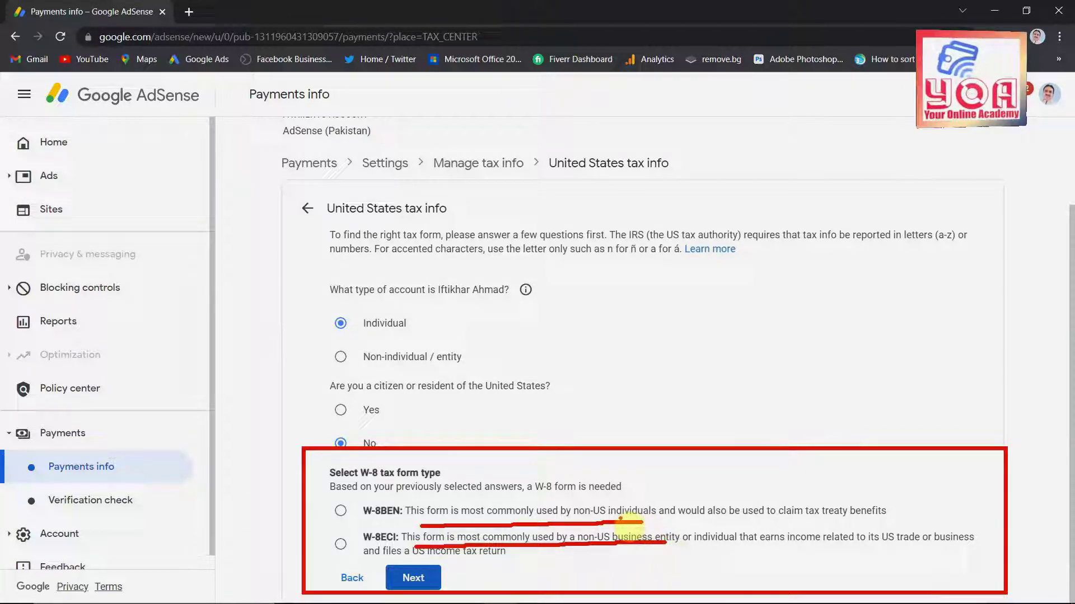
pyautogui.press('Escape')
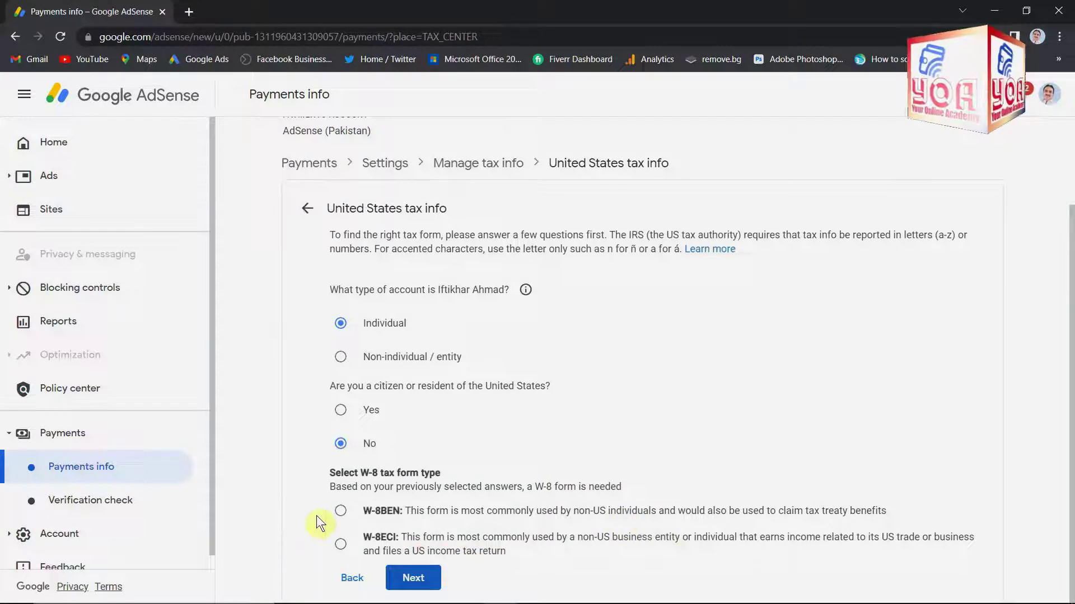
pyautogui.click(340, 510)
# - Start the W-8BEN form and set the country of citizenship to Pakistan
pyautogui.click(431, 577)
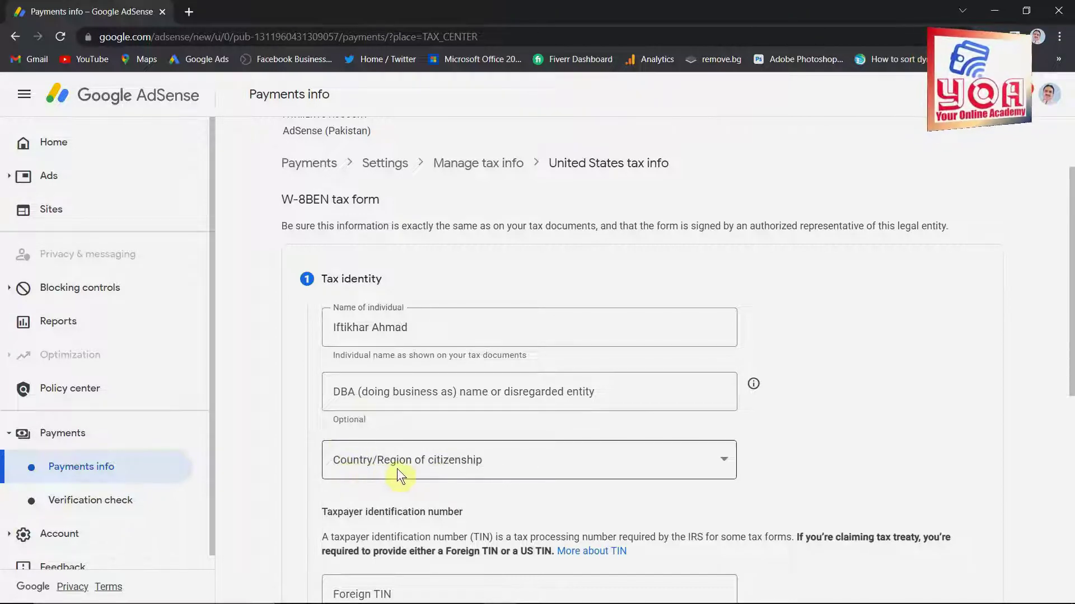
pyautogui.click(724, 462)
pyautogui.press('p')
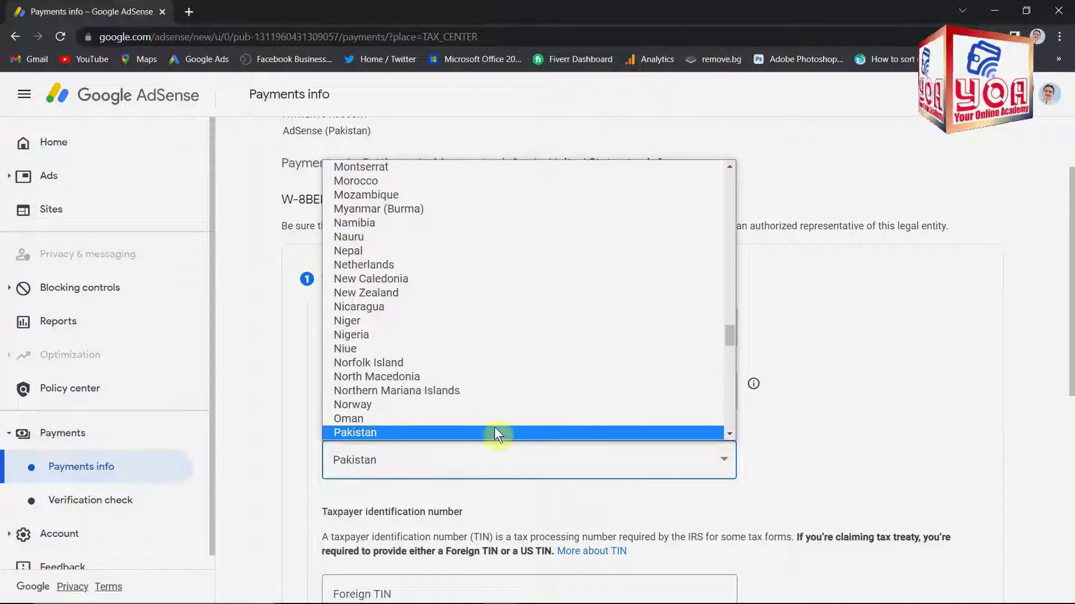
pyautogui.click(409, 432)
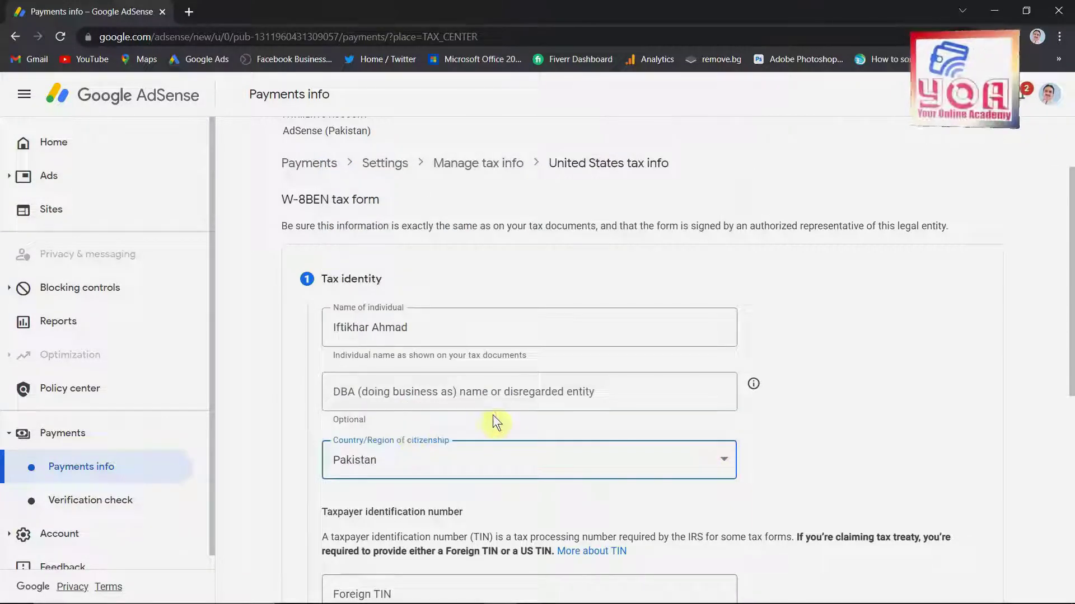
pyautogui.scroll(-3, 492, 415)
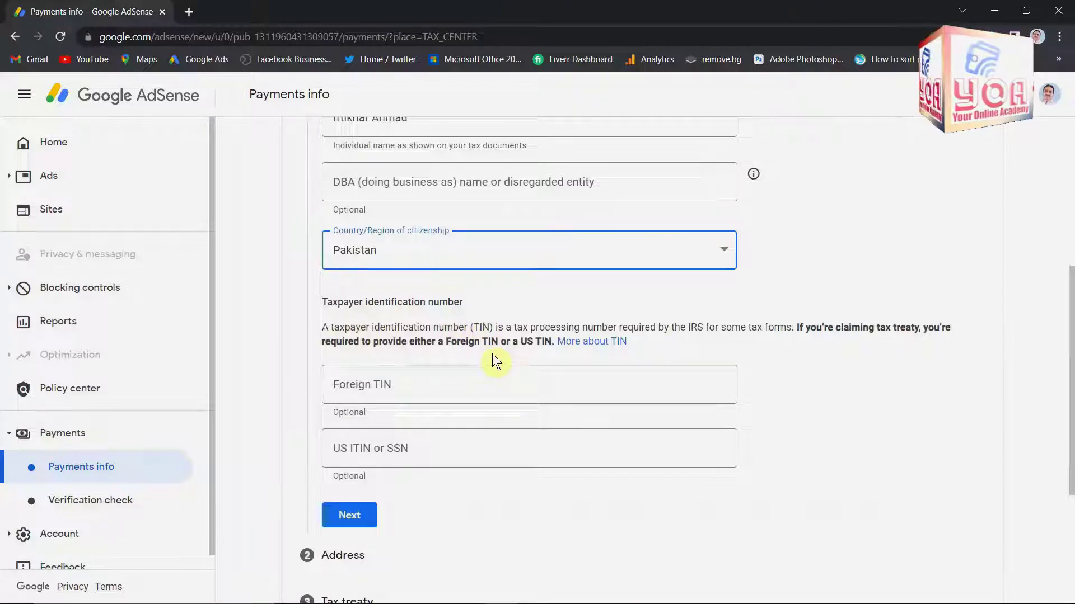
# - Paste the foreign taxpayer identification number and continue to the Address step
pyautogui.click(440, 386)
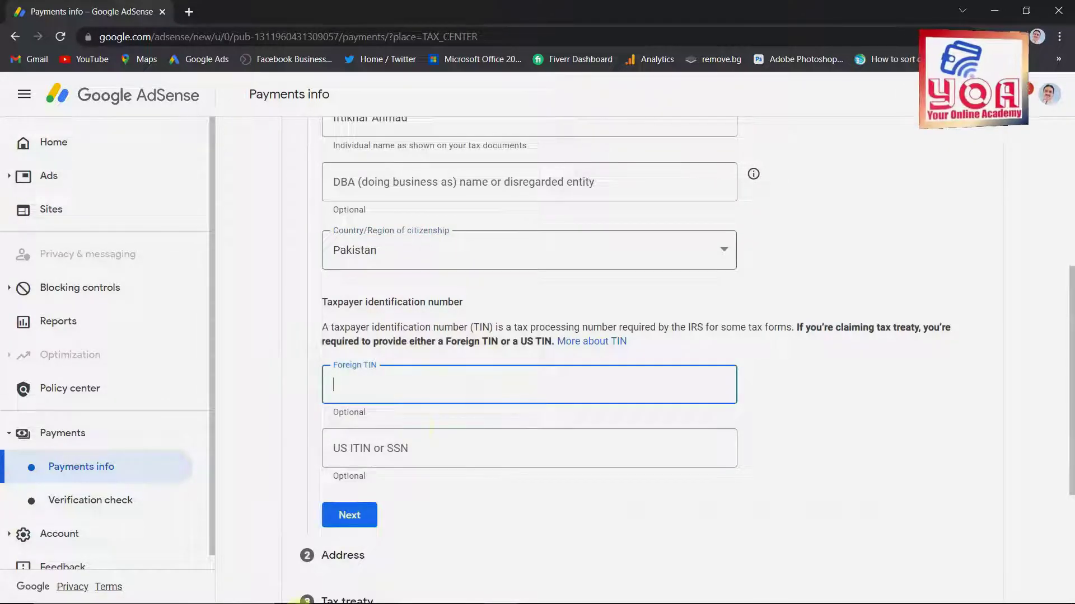
pyautogui.moveTo(299, 602)
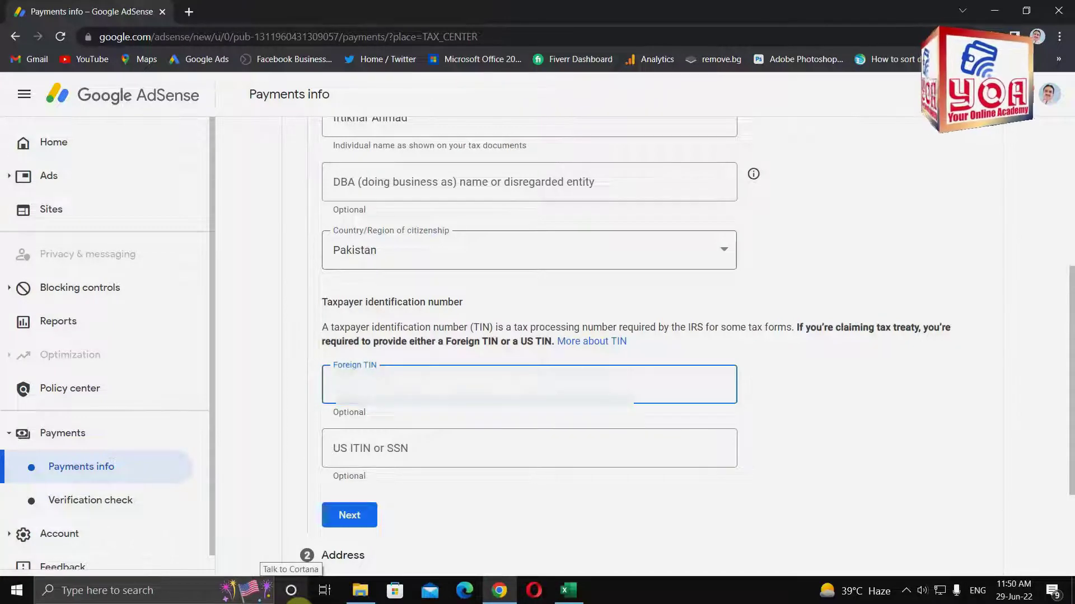
pyautogui.hotkey('ctrl', 'v')
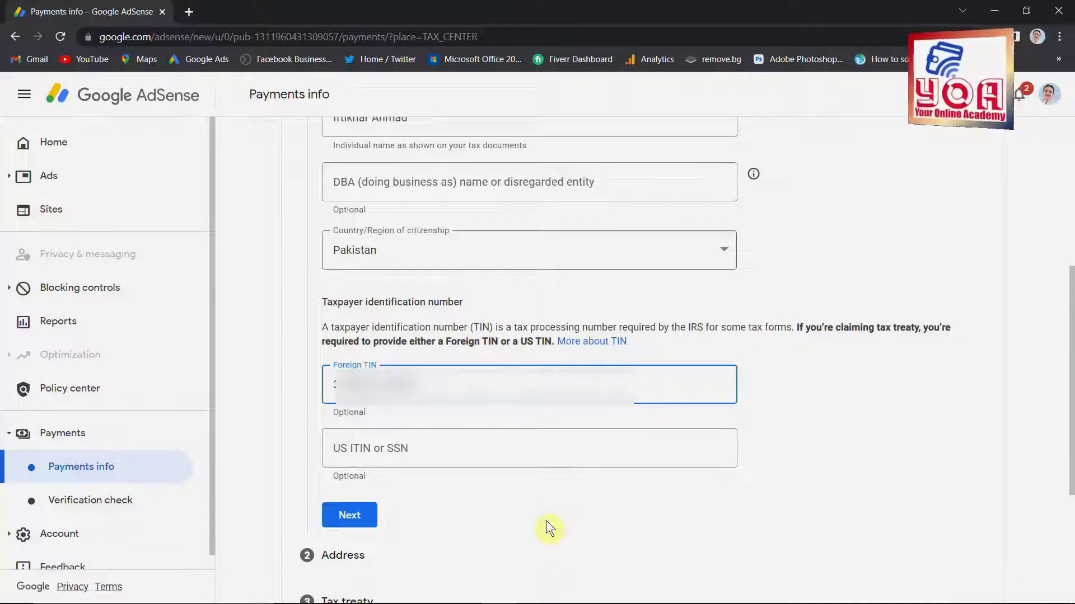
pyautogui.click(349, 516)
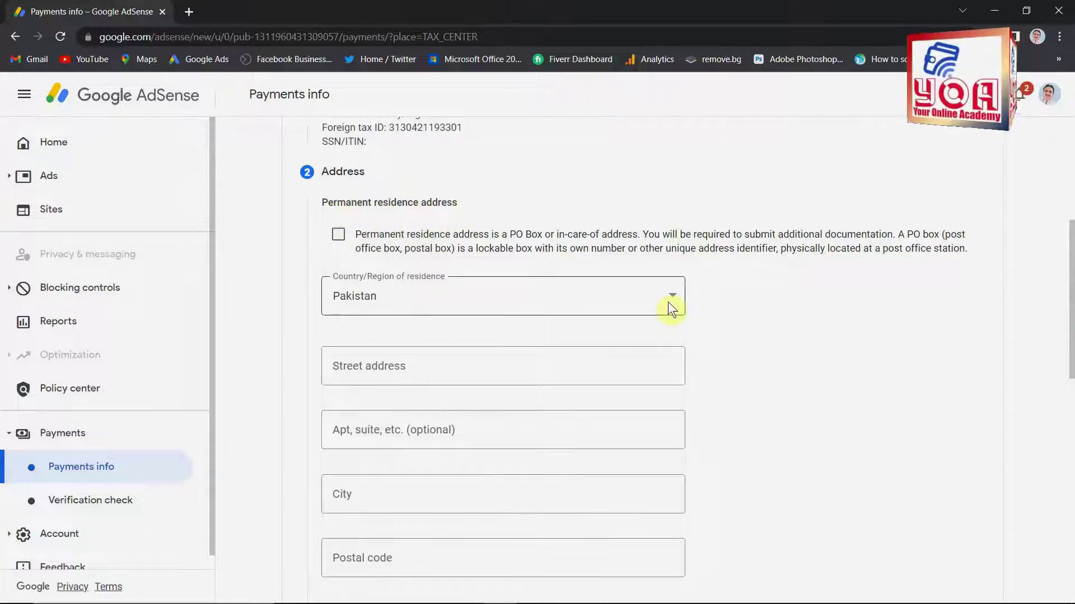
# - Autofill the permanent street address from the suggestion and mark the mailing address as identical
pyautogui.click(492, 372)
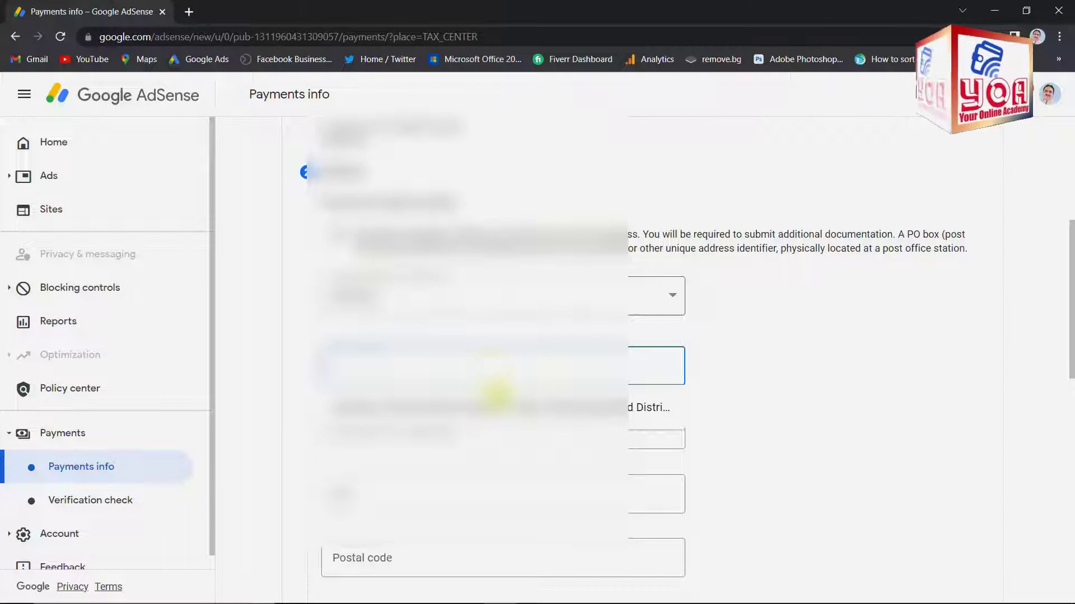
pyautogui.click(490, 412)
pyautogui.scroll(-3, 693, 382)
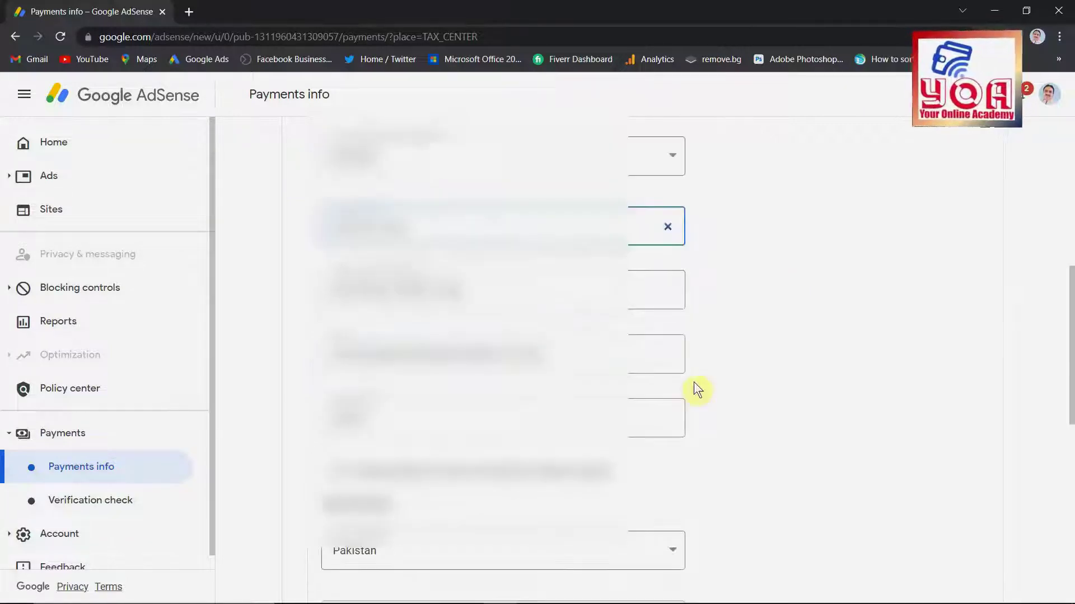
pyautogui.scroll(-1, 693, 381)
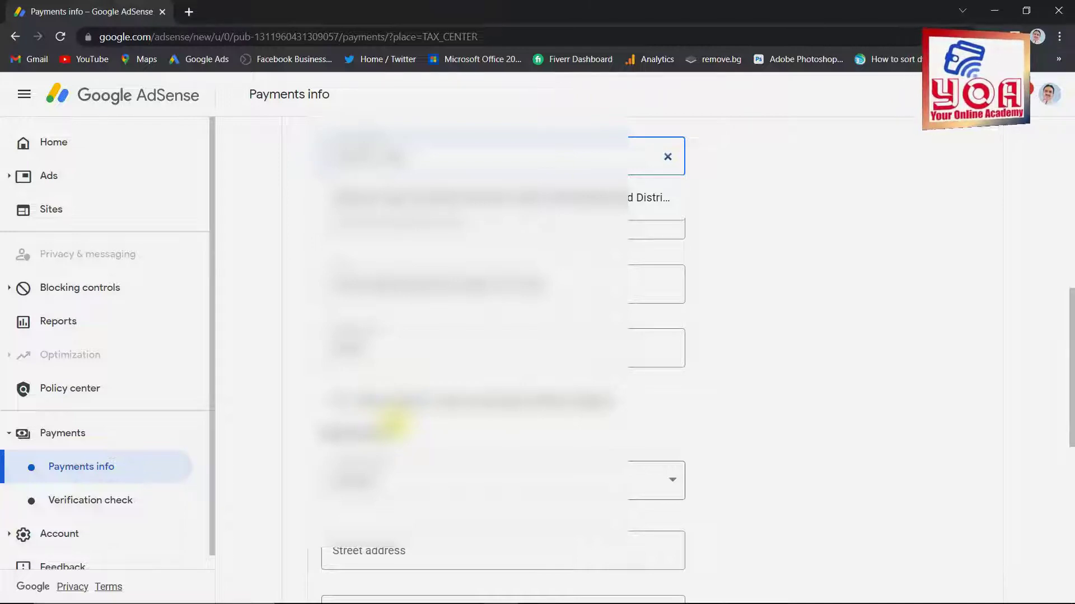
pyautogui.click(340, 403)
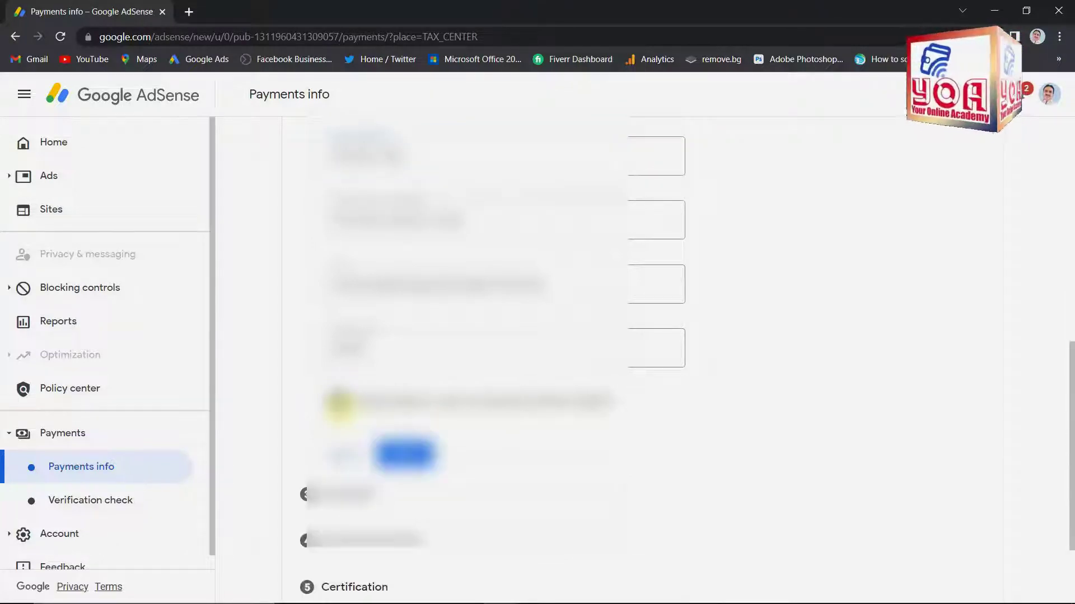
pyautogui.scroll(-1, 557, 448)
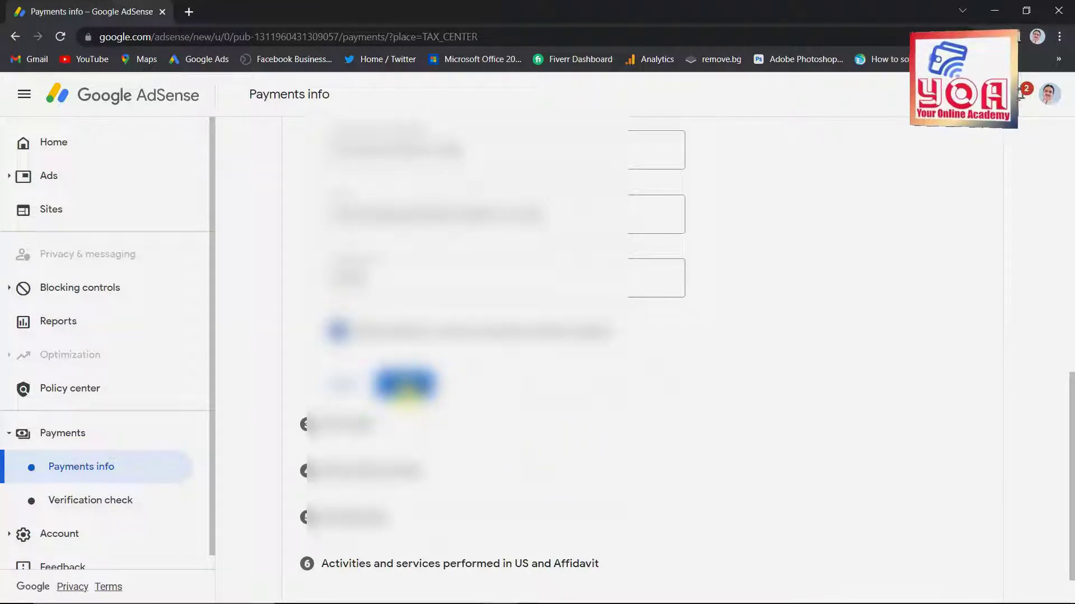
# - Save the address, answer Yes to a reduced treaty rate, and pick Pakistan
pyautogui.click(406, 387)
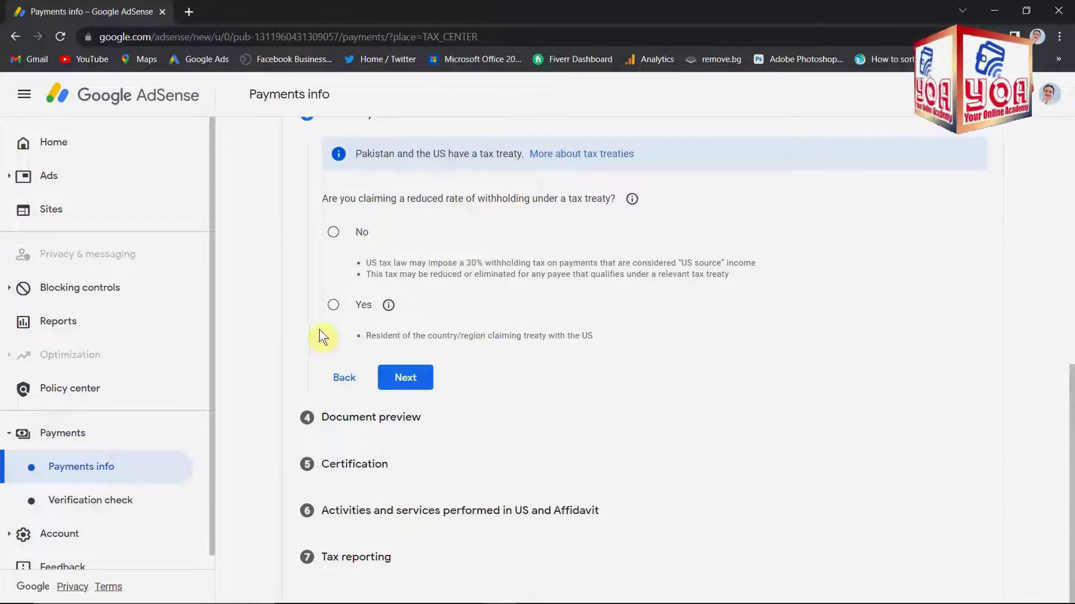
pyautogui.click(333, 307)
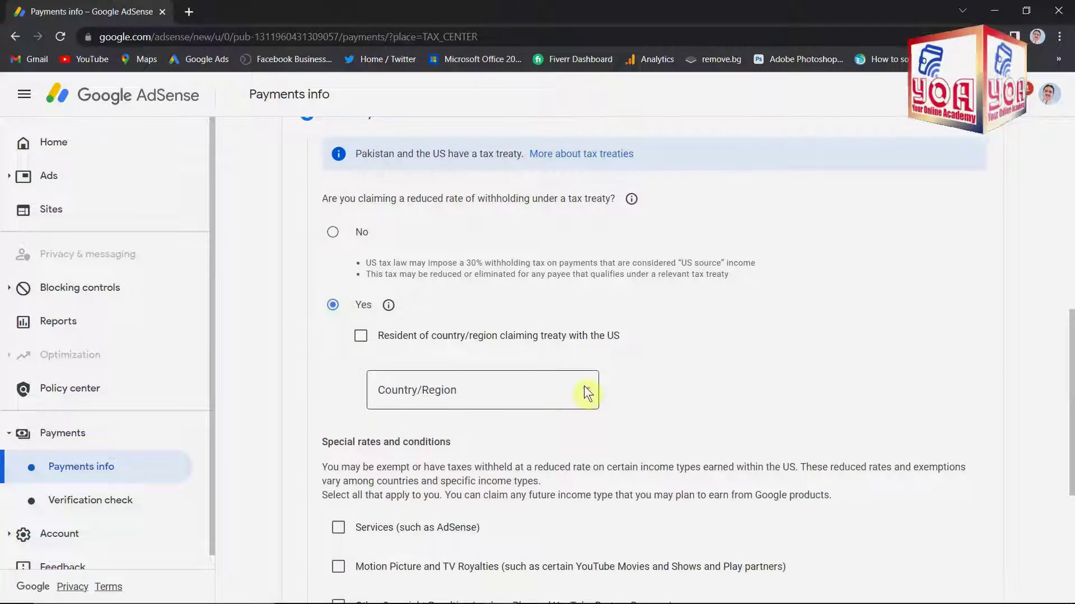
pyautogui.click(583, 385)
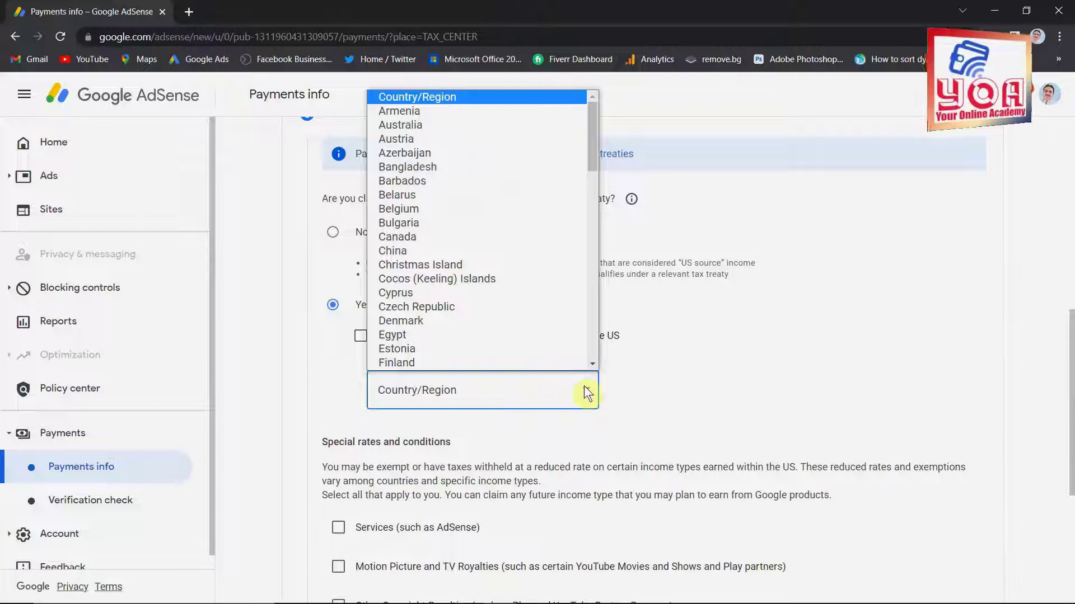
pyautogui.press('p')
pyautogui.press('Return')
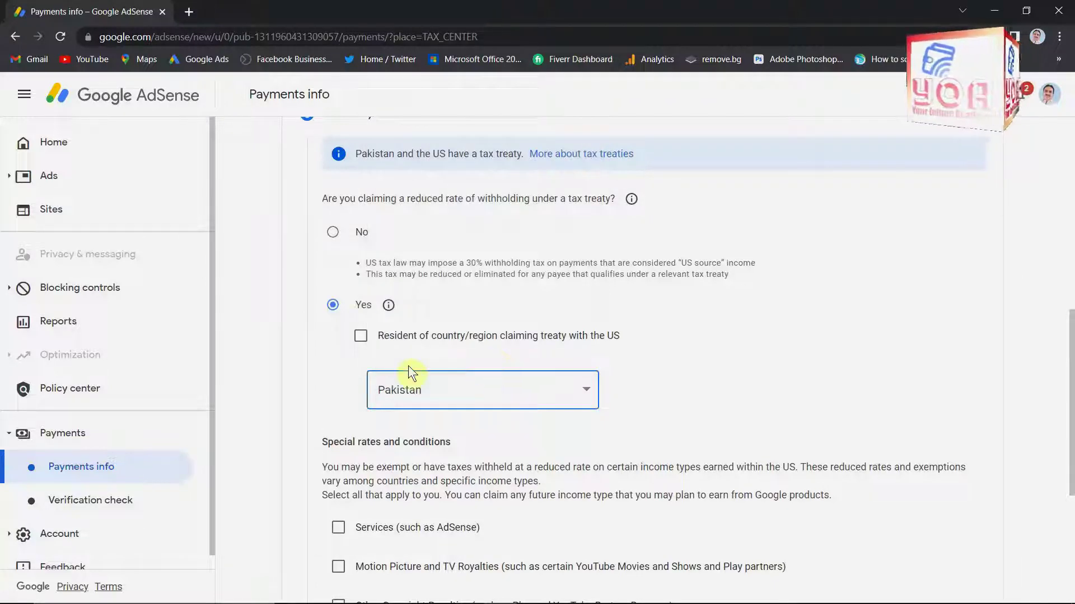
# - Tick the Resident checkbox and keep Pakistan as the treaty country
pyautogui.press('Down')
pyautogui.press('Down')
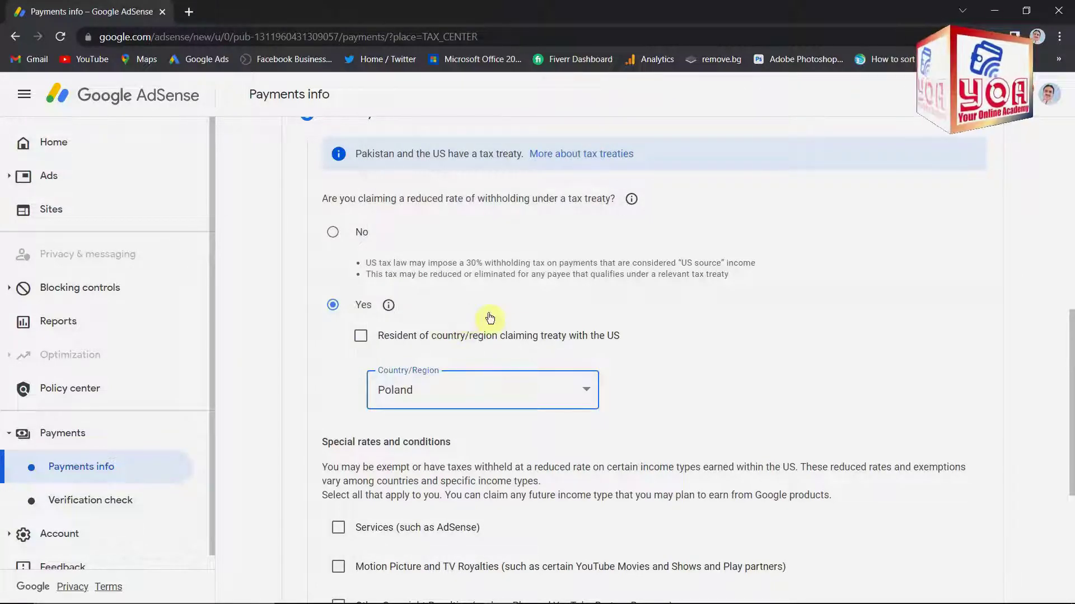
pyautogui.click(359, 338)
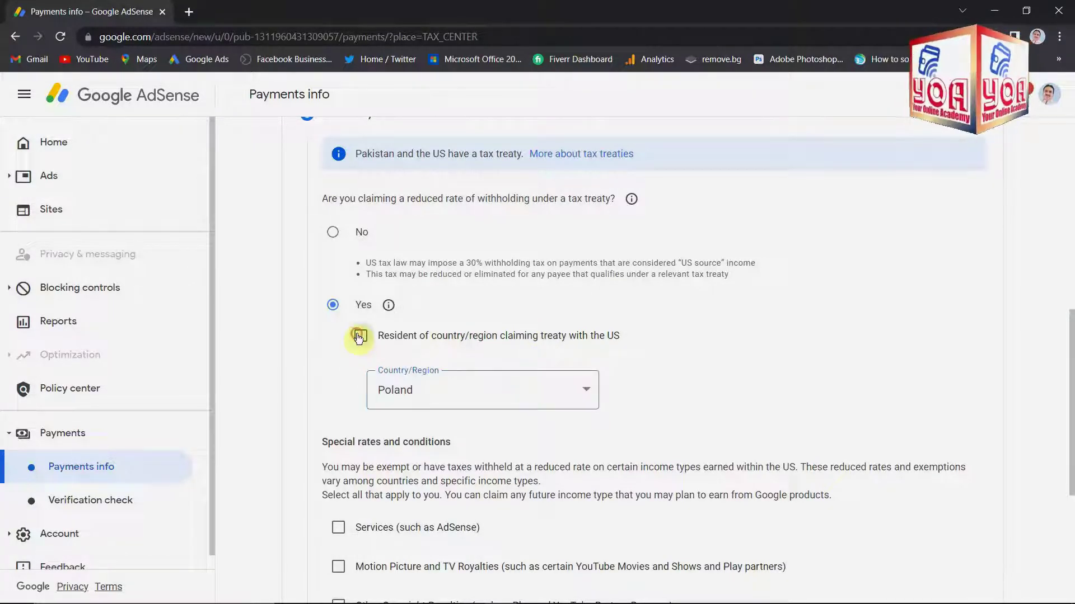
pyautogui.click(582, 389)
pyautogui.press('Down')
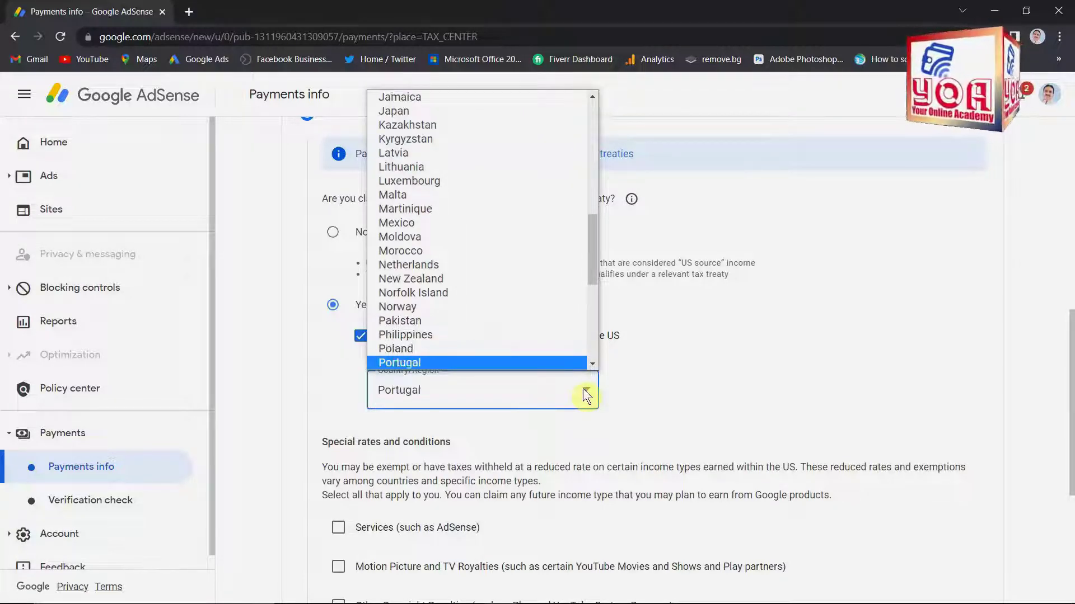
pyautogui.press('Escape')
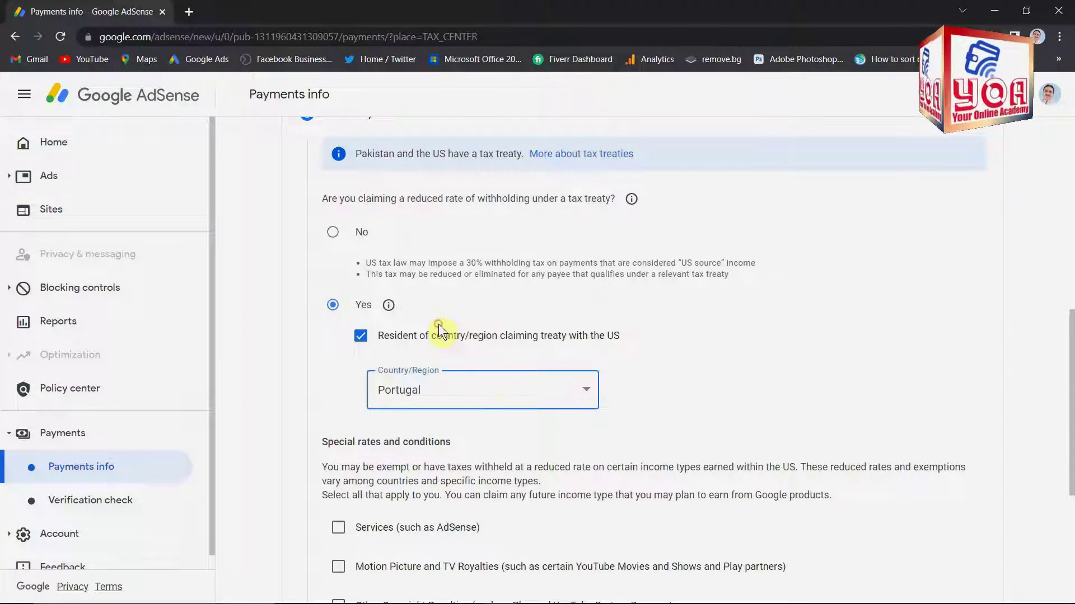
pyautogui.click(619, 403)
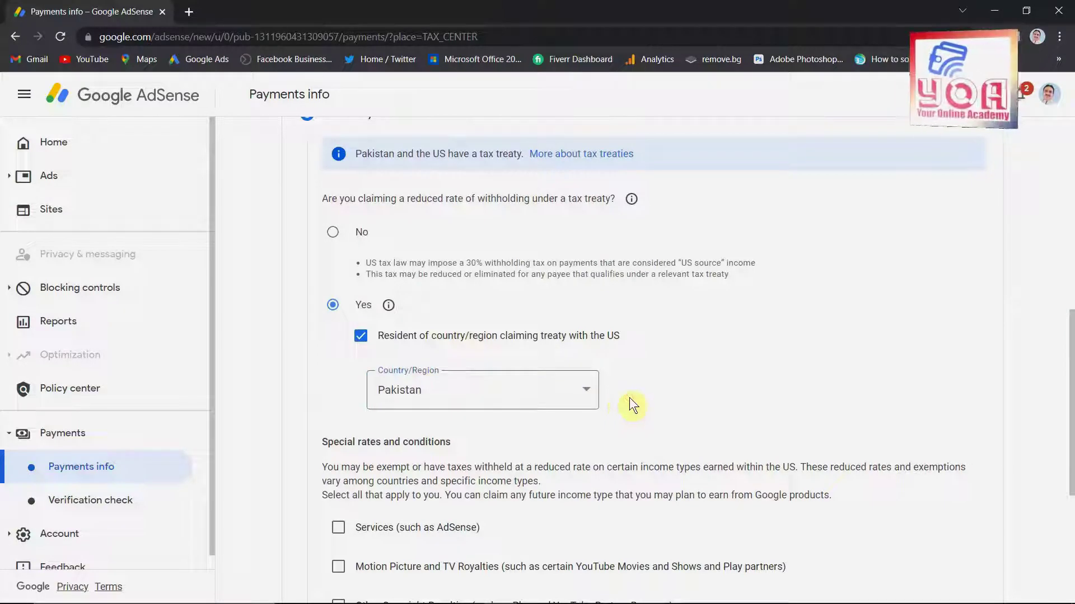
pyautogui.scroll(-3, 592, 397)
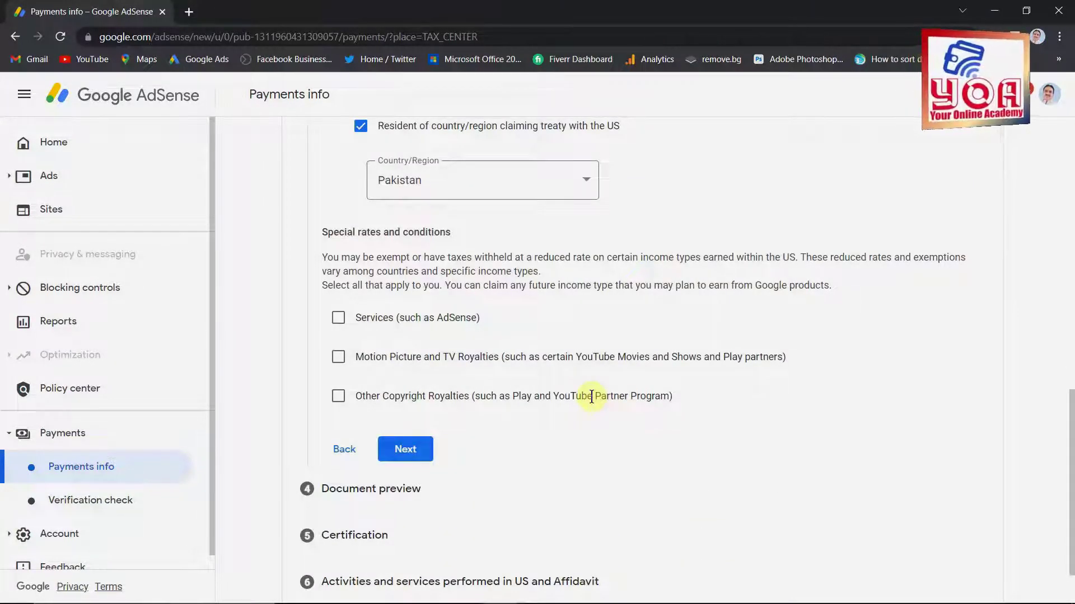
# - Claim Services income under Article 3 and paragraph 2 at 0% reduced rate, confirming treaty terms
pyautogui.moveTo(311, 297)
pyautogui.mouseDown()
pyautogui.moveTo(305, 398)
pyautogui.moveTo(492, 425)
pyautogui.mouseUp()
pyautogui.moveTo(597, 427)
pyautogui.mouseDown()
pyautogui.moveTo(842, 423)
pyautogui.moveTo(835, 414)
pyautogui.mouseUp()
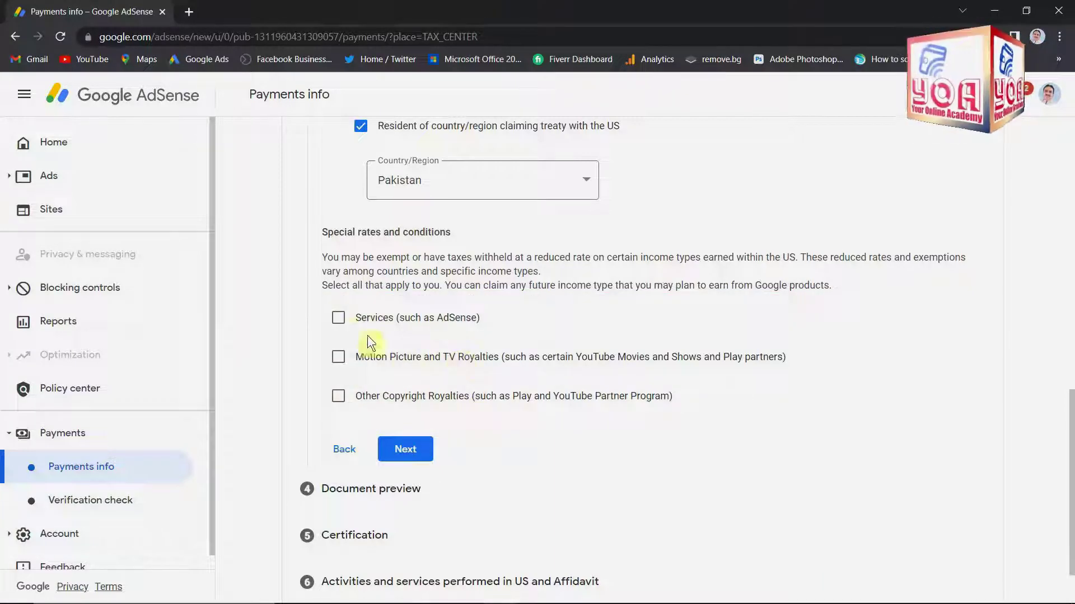
pyautogui.click(338, 318)
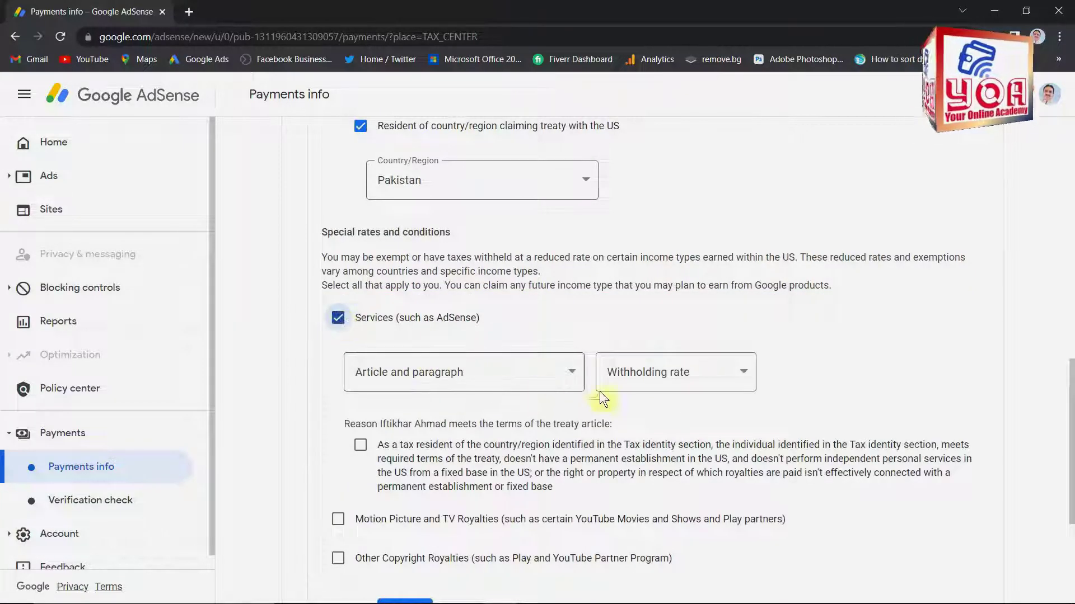
pyautogui.click(571, 374)
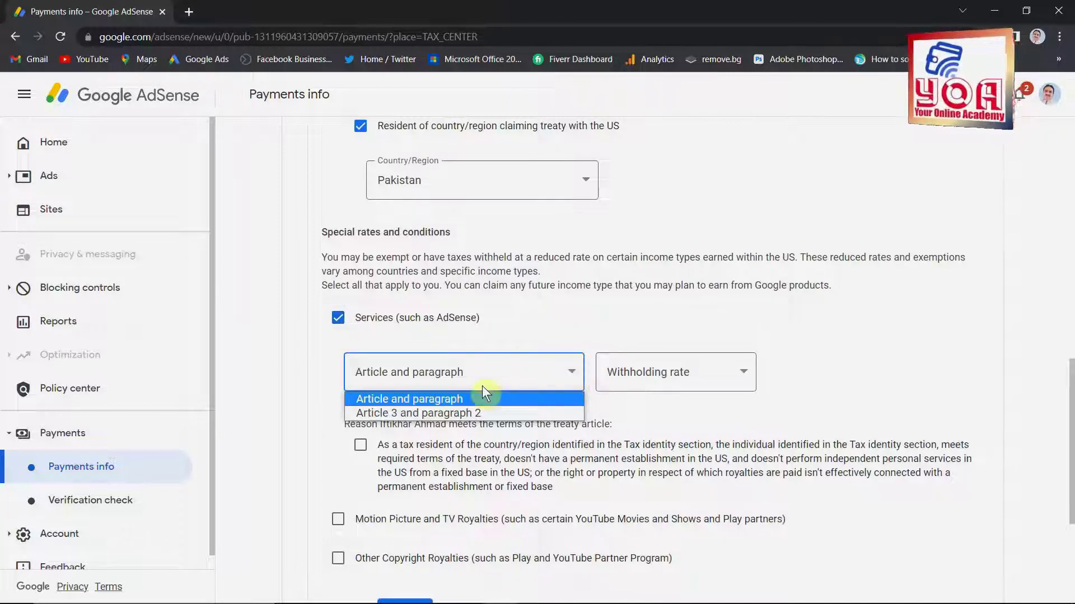
pyautogui.click(457, 413)
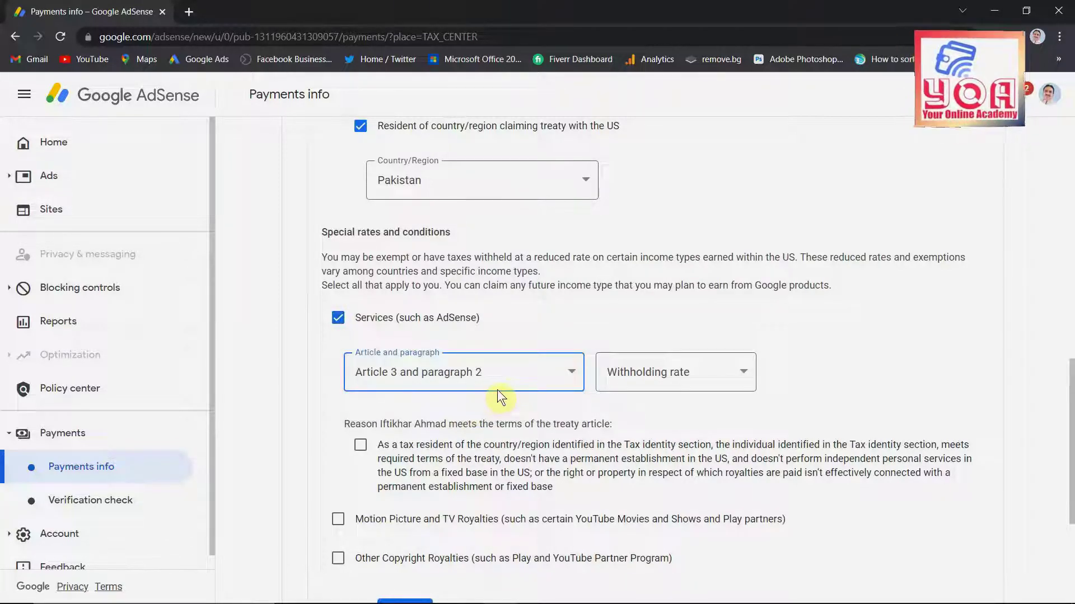
pyautogui.click(744, 370)
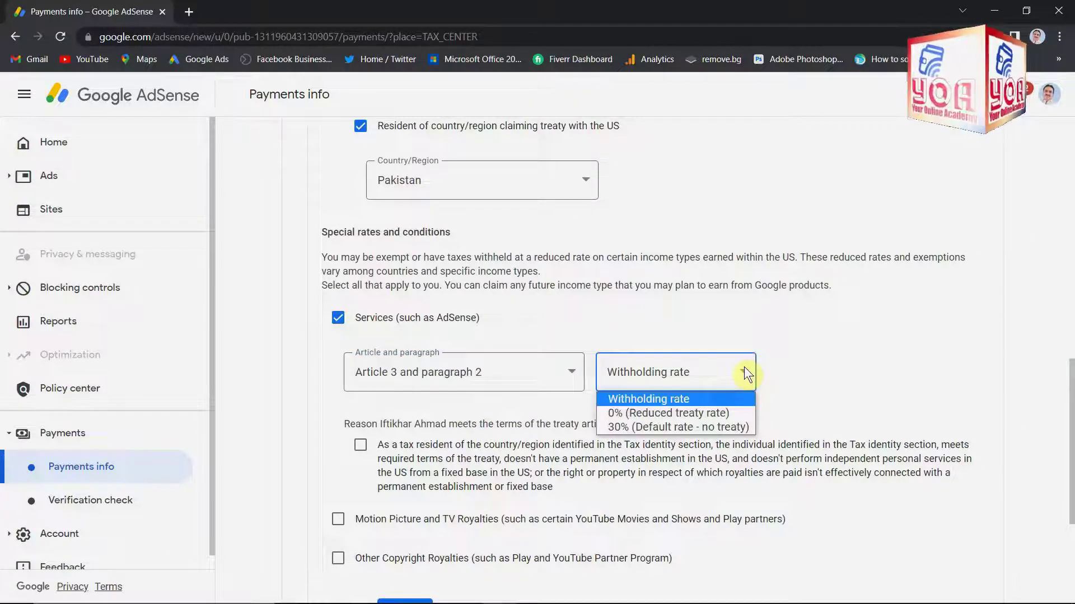
pyautogui.click(726, 412)
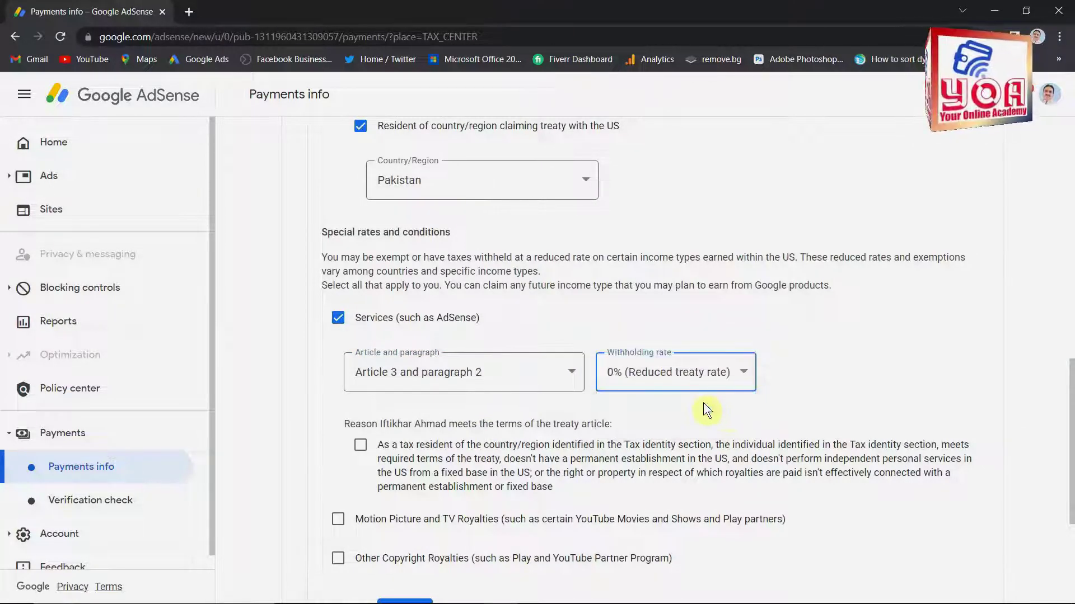
pyautogui.click(360, 446)
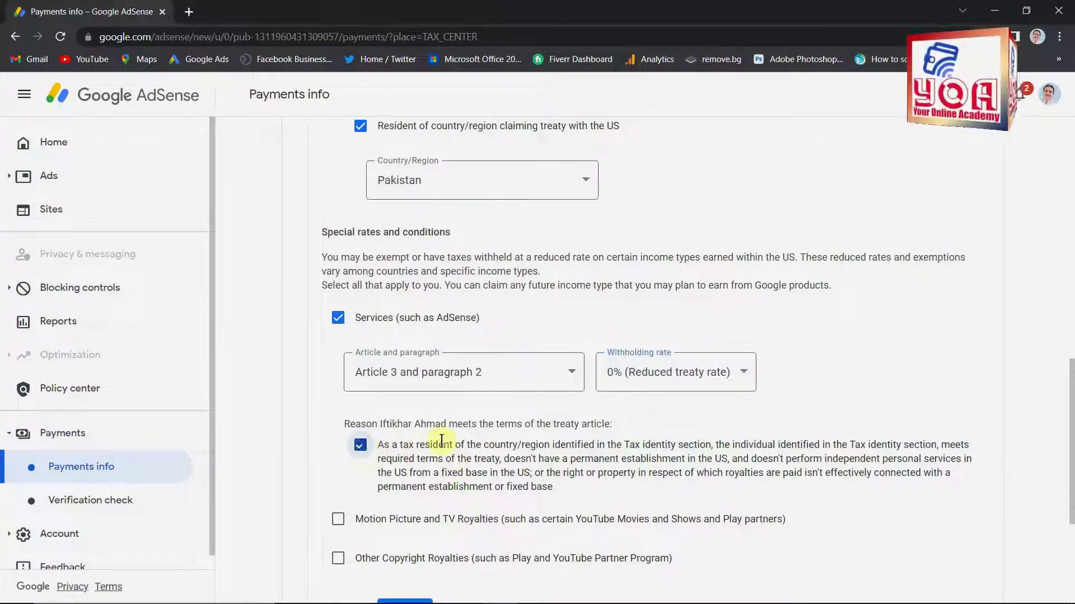
pyautogui.scroll(-4, 448, 425)
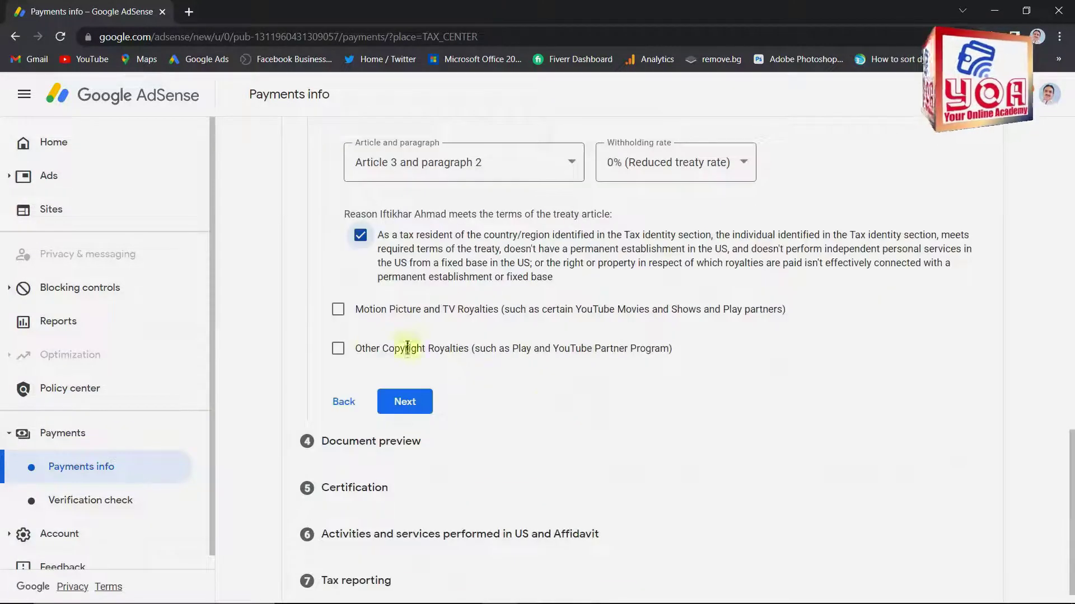
# - Add Motion Picture and TV Royalties with no treaty at the 30% default rate, ticking its reason
pyautogui.click(338, 309)
pyautogui.click(565, 367)
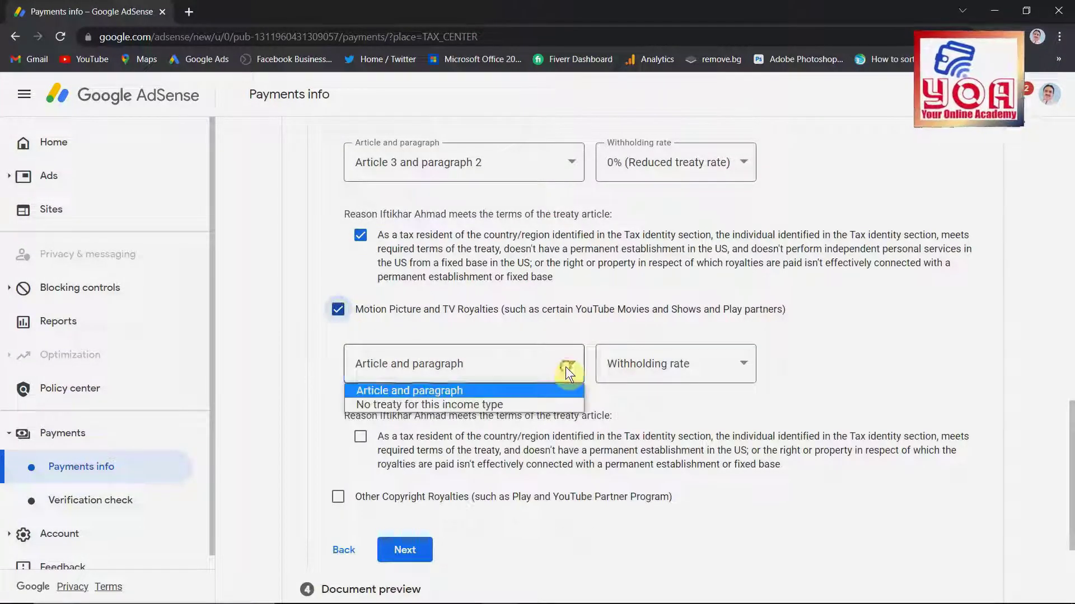
pyautogui.click(441, 405)
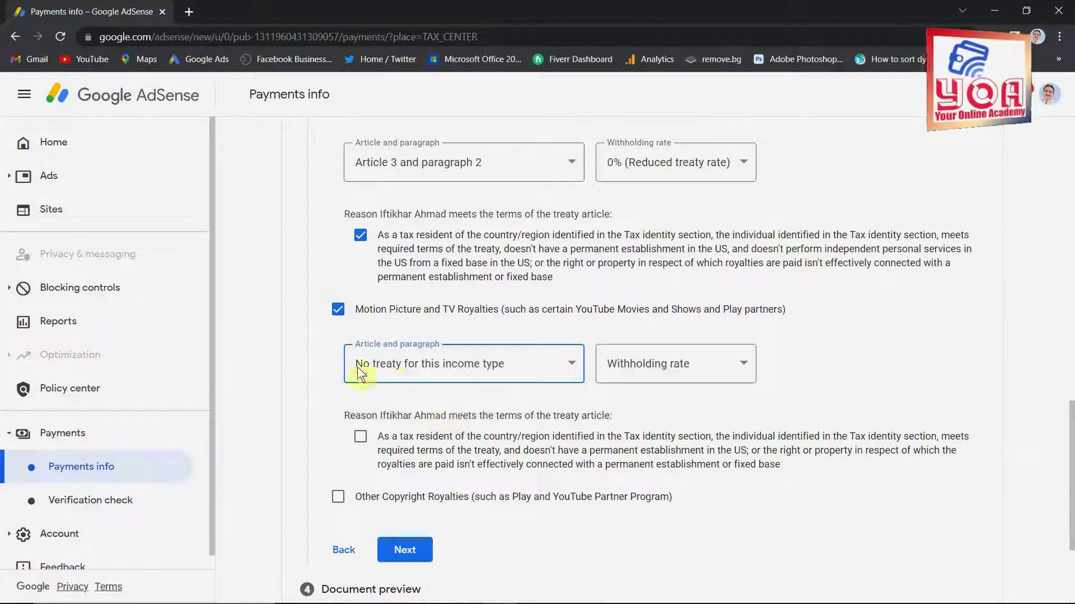
pyautogui.click(741, 364)
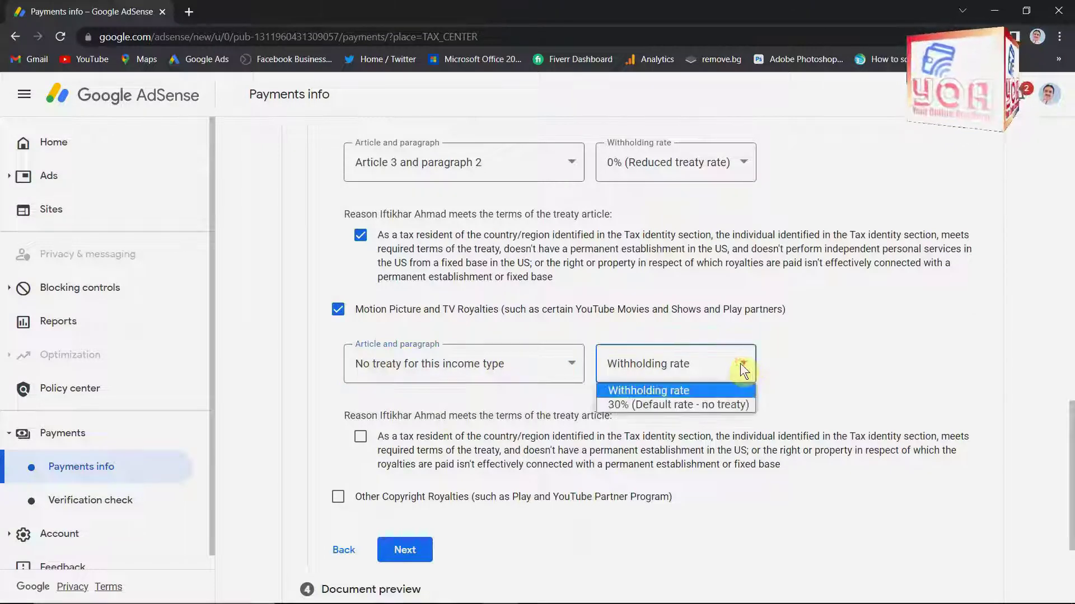
pyautogui.click(679, 404)
pyautogui.click(360, 437)
pyautogui.scroll(-3, 462, 428)
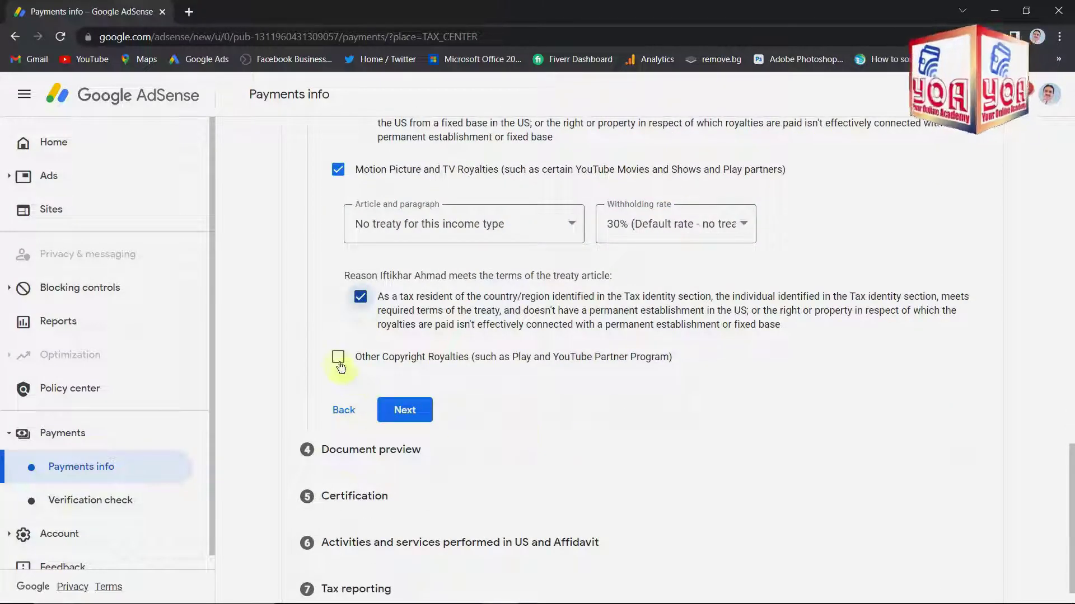
# - Claim Other Copyright Royalties under Article 8 paragraph 1 at 0%, confirm its reason, and continue
pyautogui.click(338, 356)
pyautogui.click(567, 411)
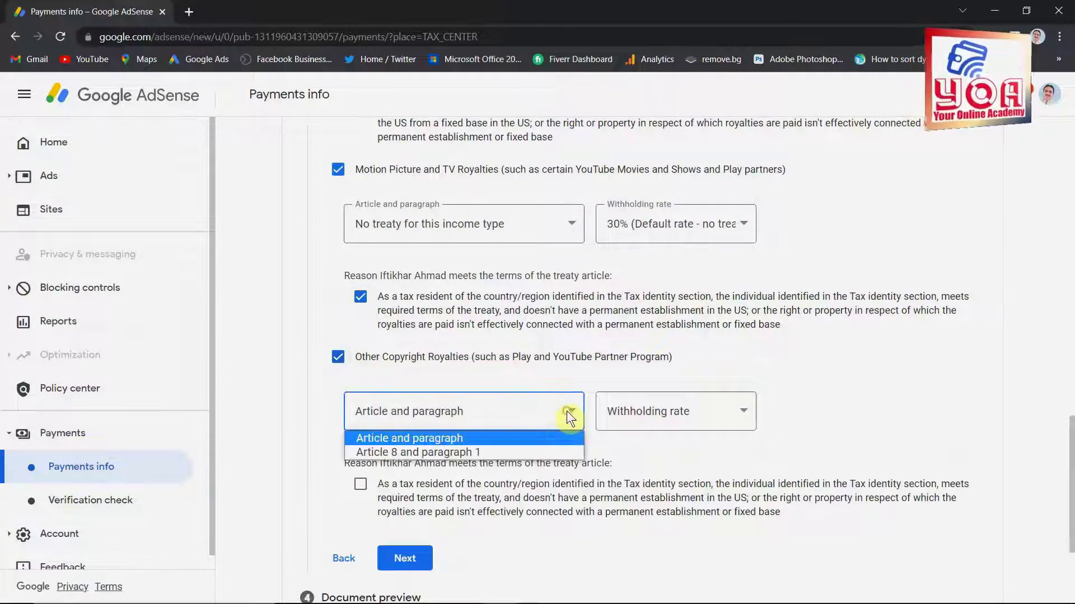
pyautogui.click(424, 453)
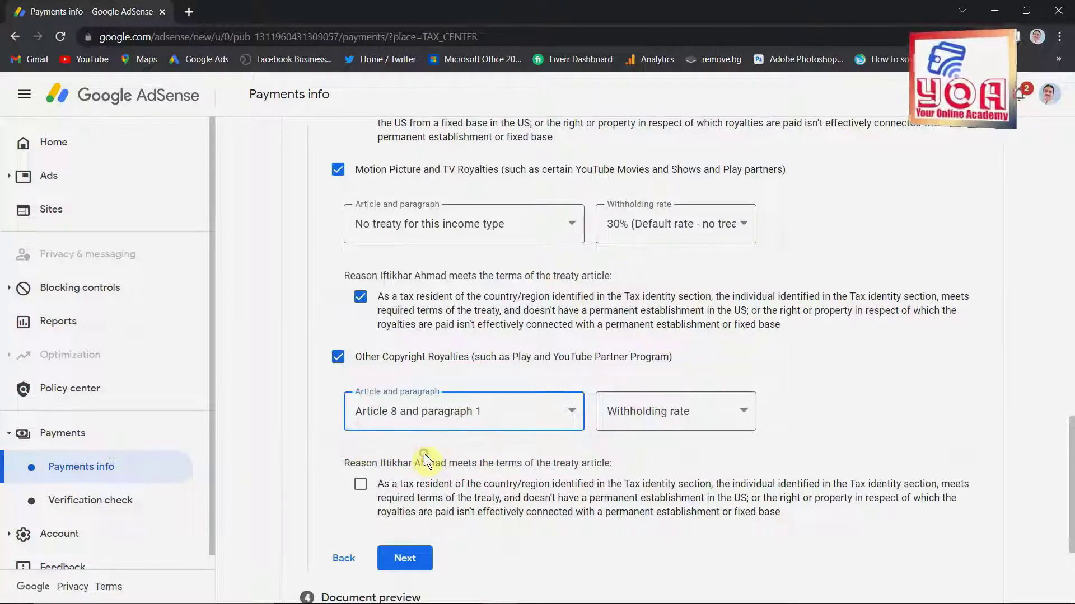
pyautogui.click(745, 413)
pyautogui.click(689, 452)
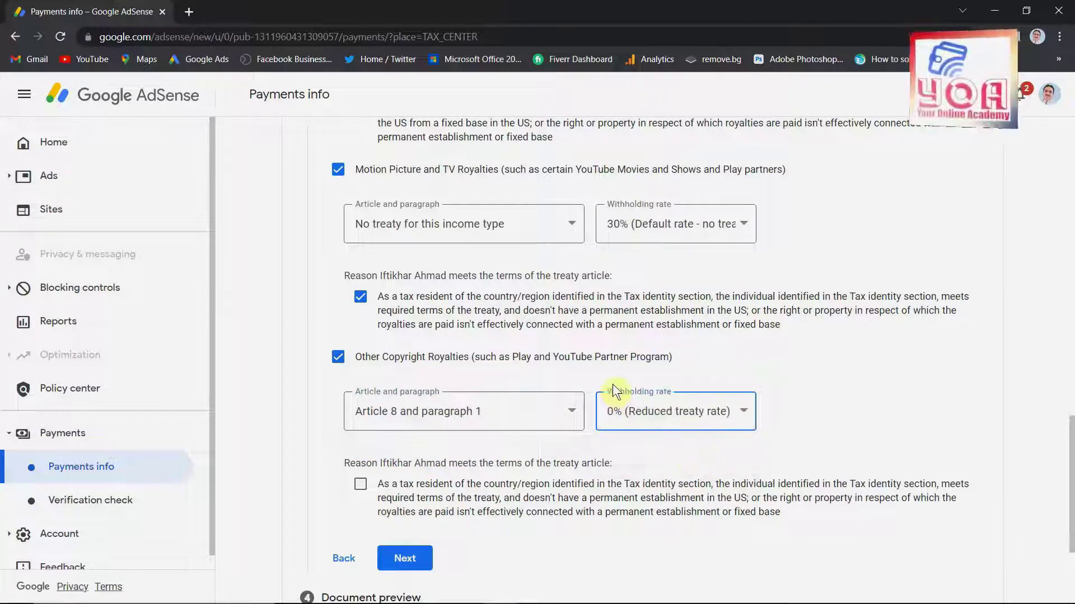
pyautogui.scroll(-2, 481, 380)
pyautogui.click(361, 346)
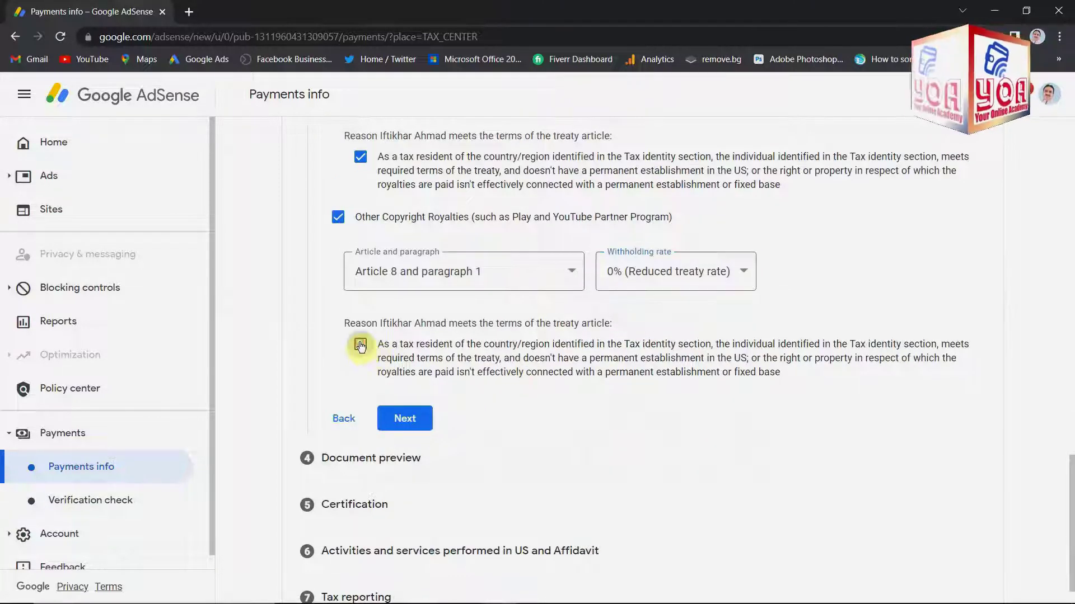
pyautogui.click(419, 424)
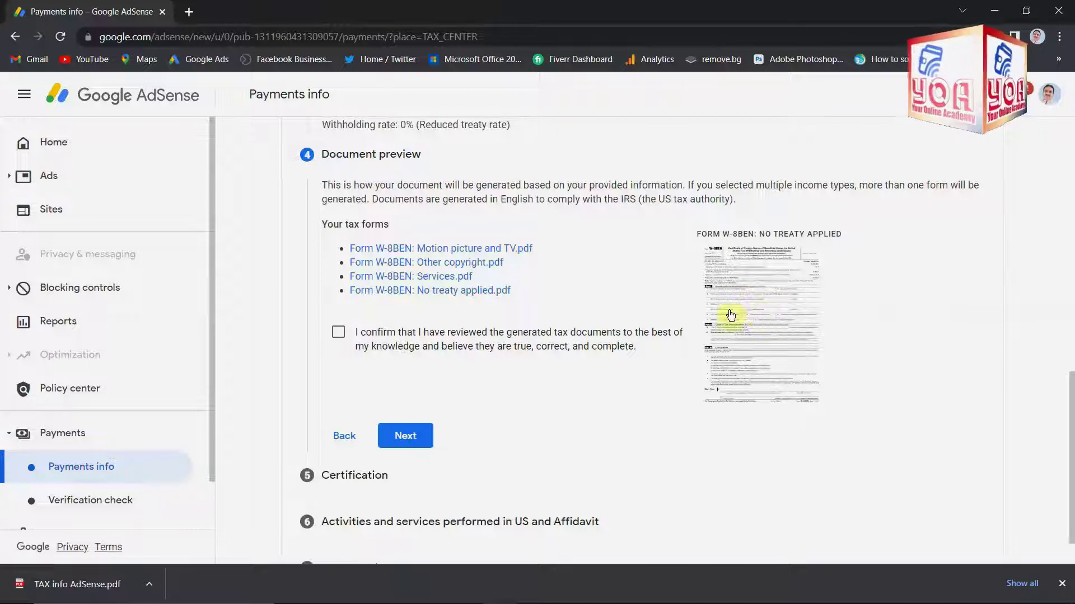
# - Confirm the four generated W-8BEN documents were reviewed and proceed to Certification
pyautogui.click(338, 335)
pyautogui.click(405, 436)
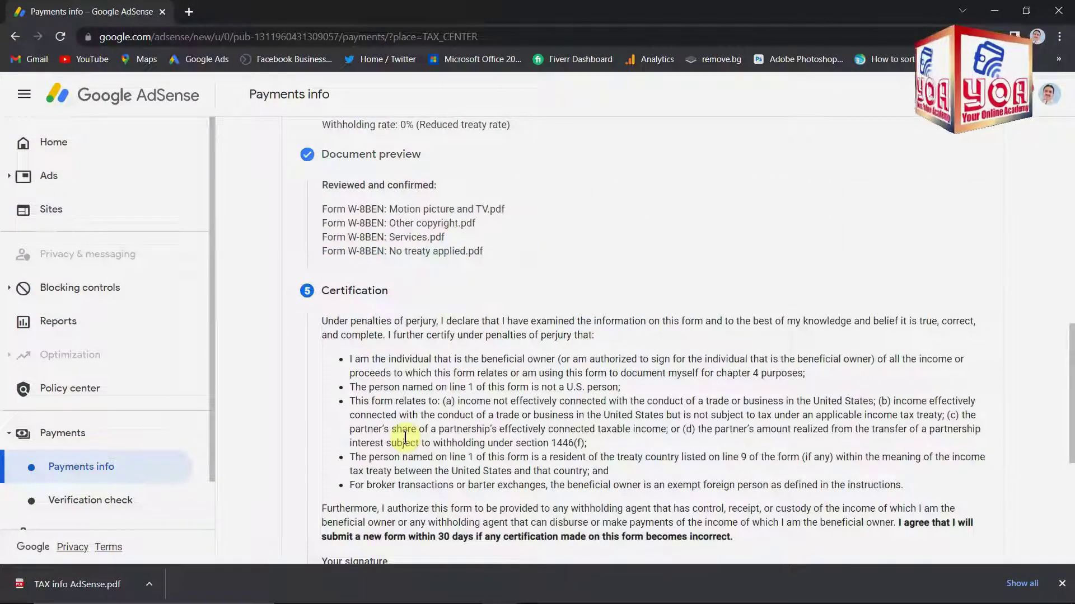
# - Confirm being the person named in the tax identity and sign with your full legal name
pyautogui.scroll(-5, 496, 290)
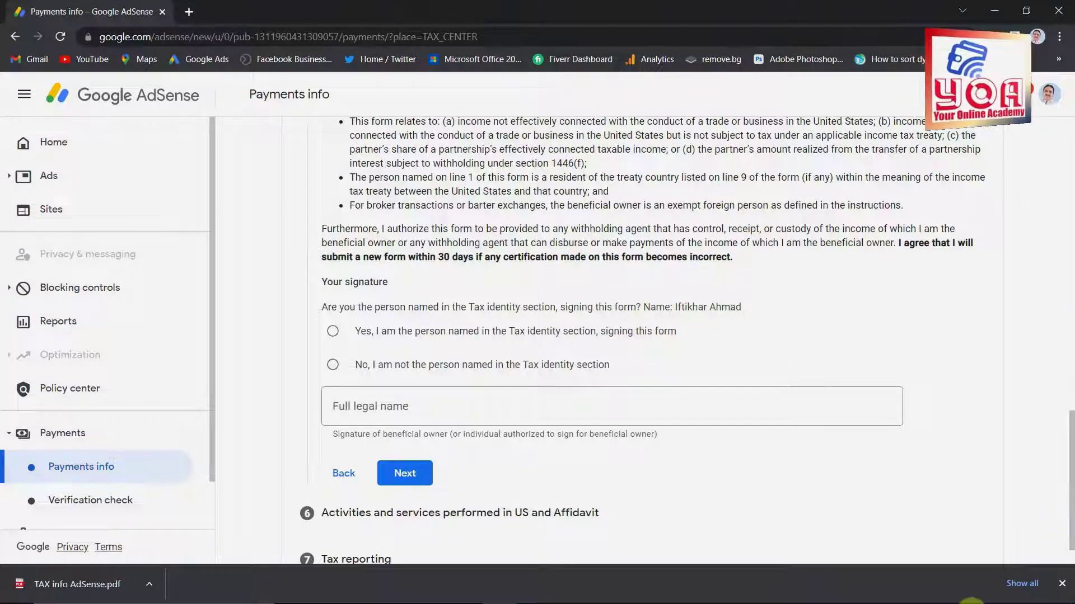
pyautogui.click(331, 334)
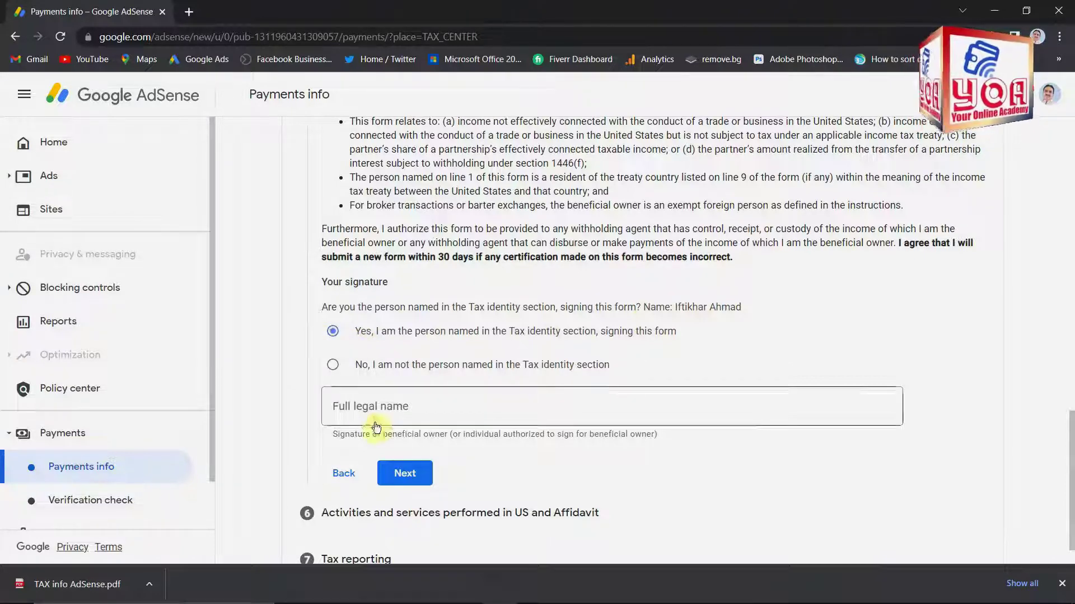
pyautogui.click(437, 405)
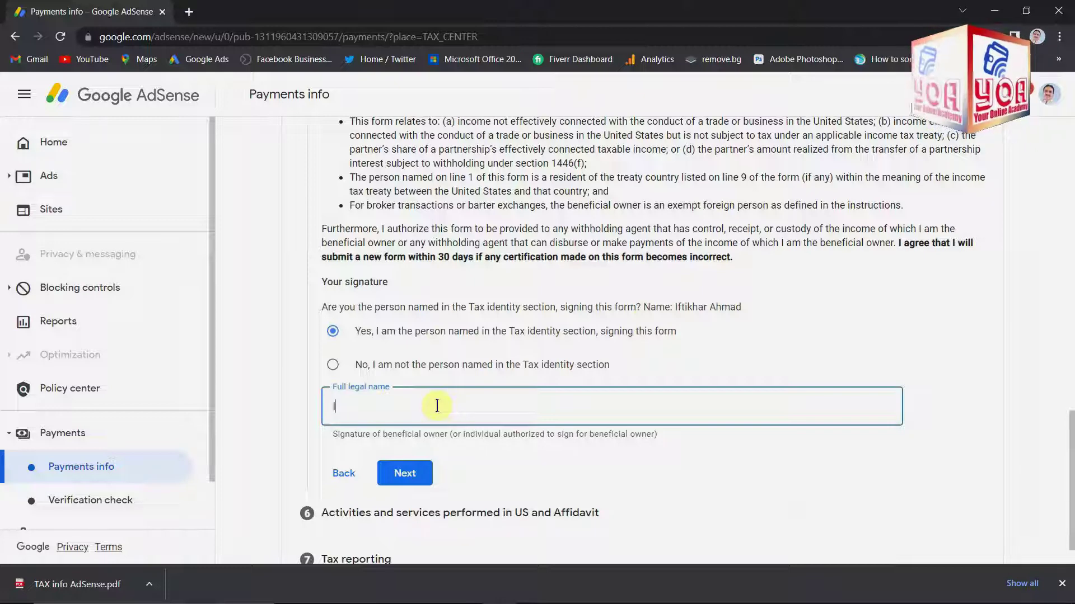
pyautogui.write('Iftikhar')
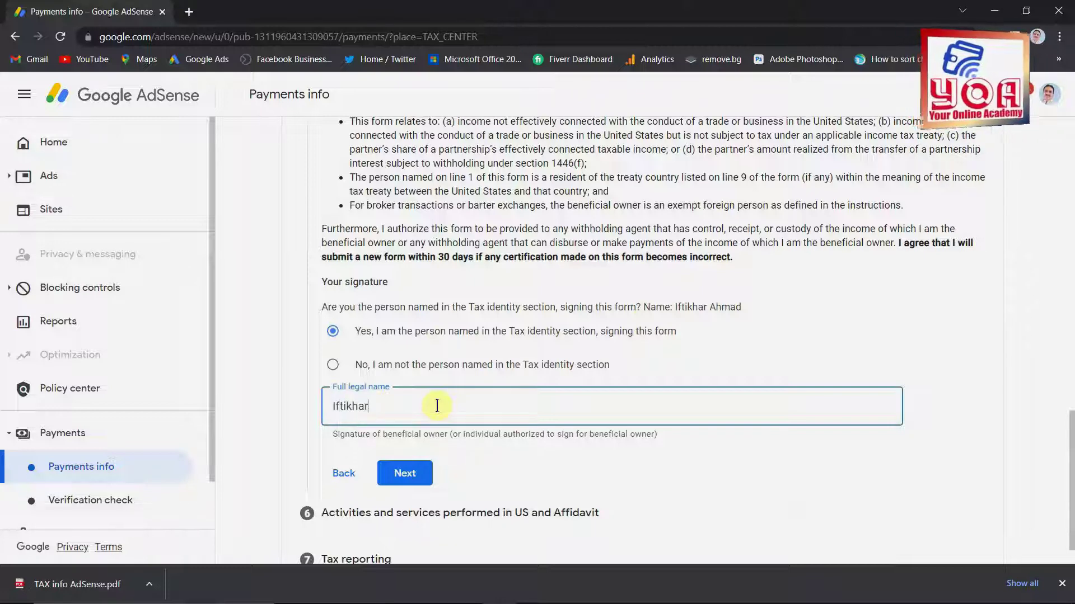
pyautogui.write(' Ahmad')
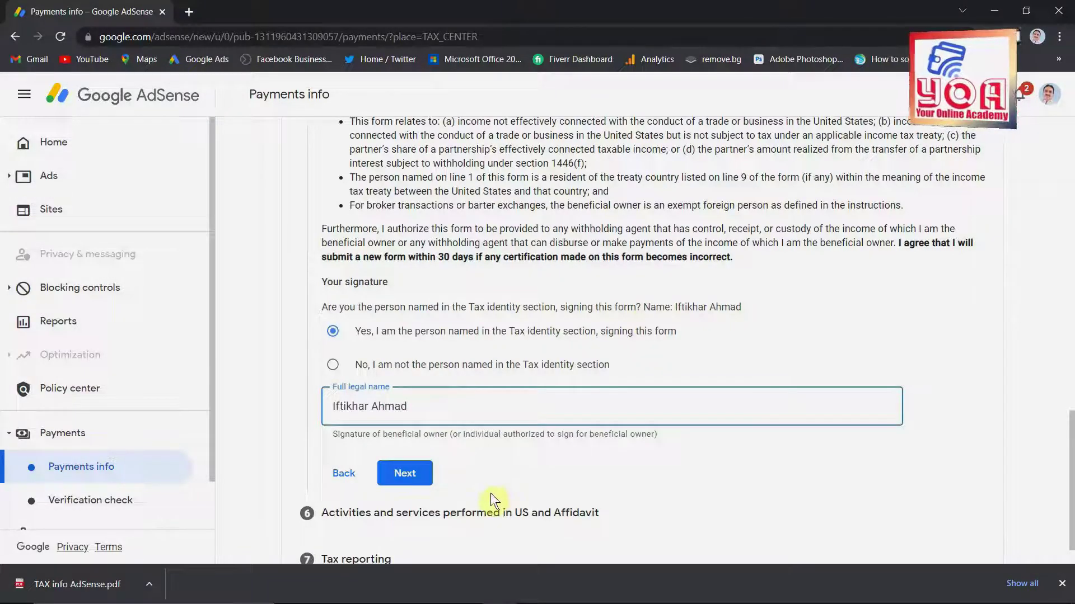
pyautogui.click(409, 478)
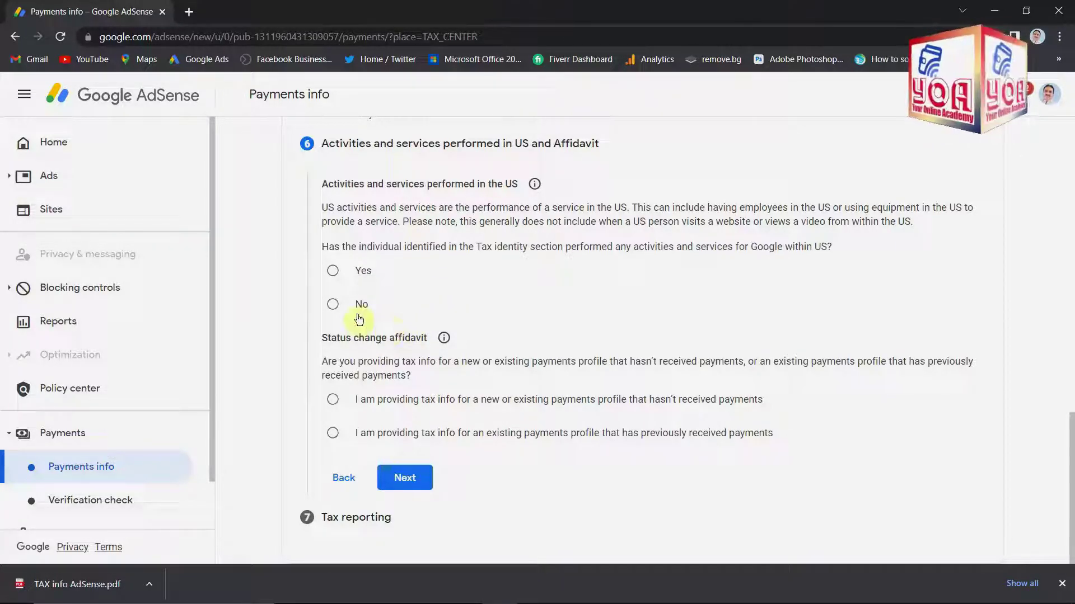
# - Answer No to US activities, certify services are performed outside the US, and mark the profile as not yet paid
pyautogui.click(331, 305)
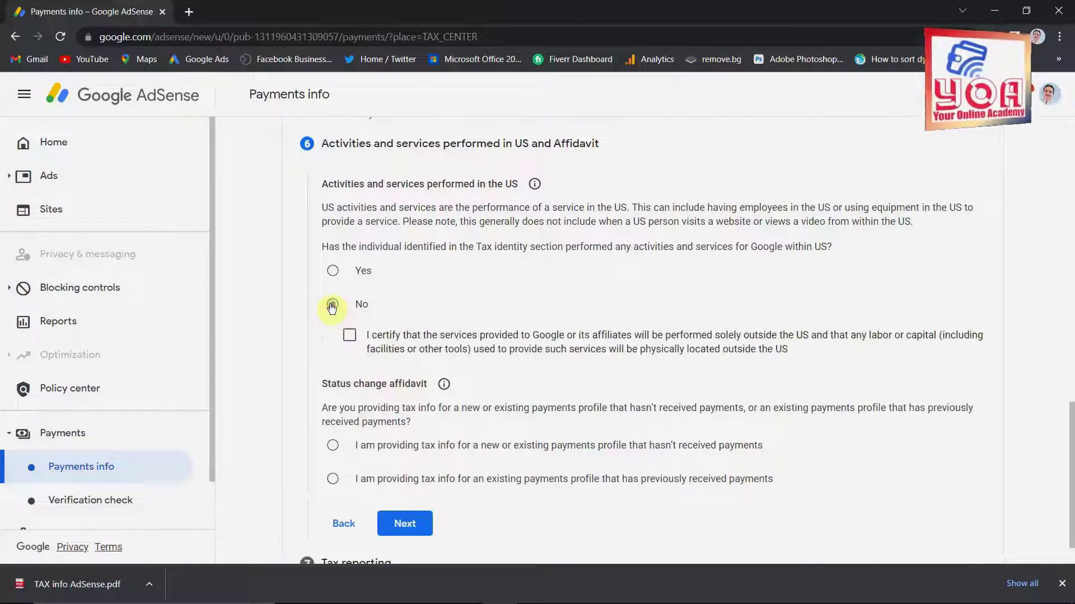
pyautogui.click(353, 337)
pyautogui.scroll(-1, 479, 323)
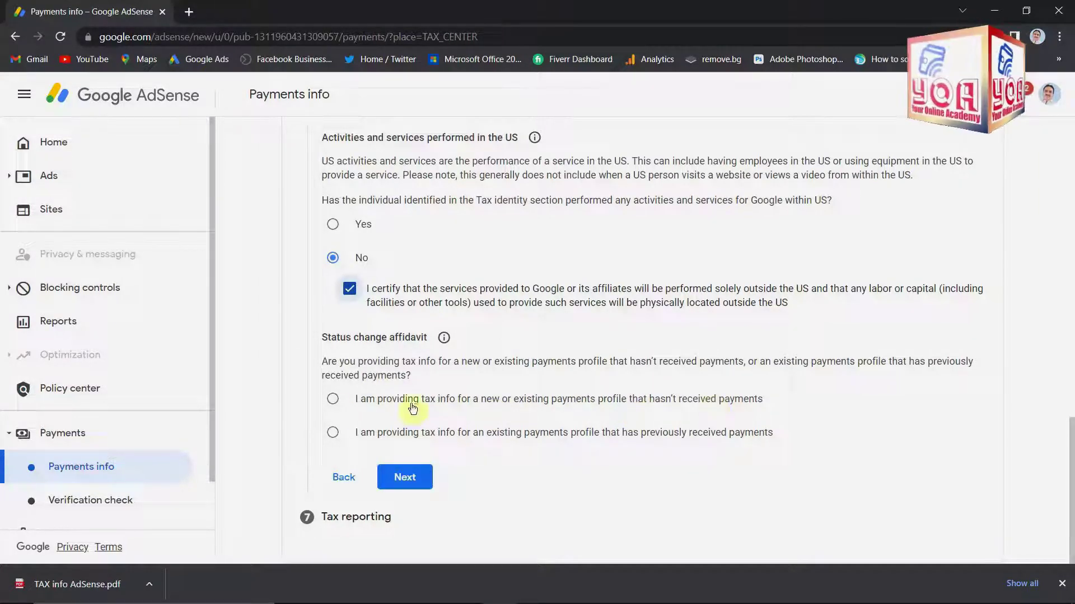
pyautogui.click(333, 399)
pyautogui.click(405, 479)
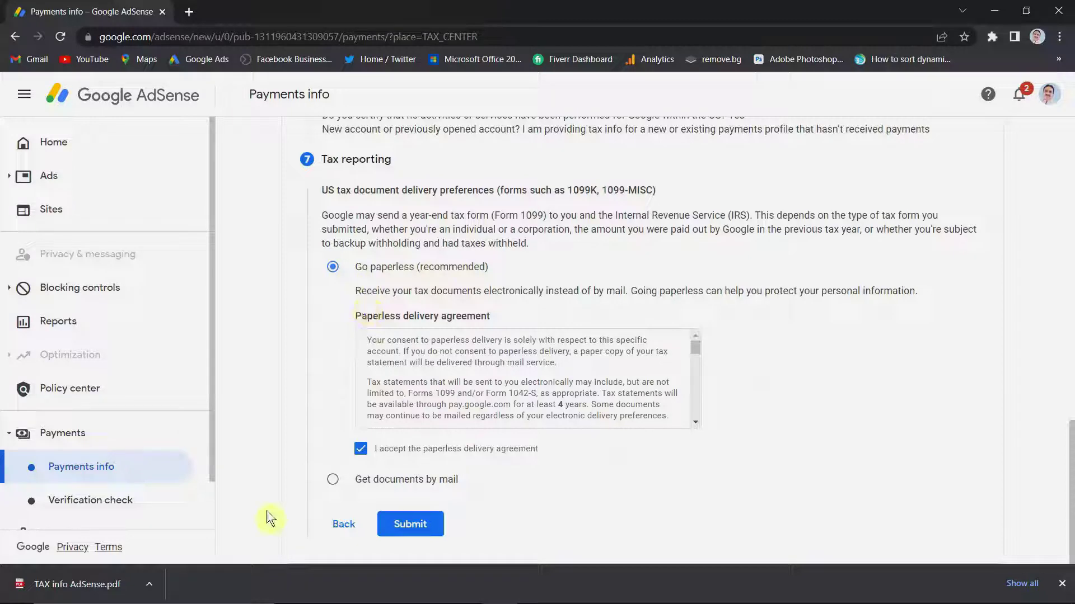
# - Submit the tax info with Go paperless and its agreement kept accepted
pyautogui.click(417, 527)
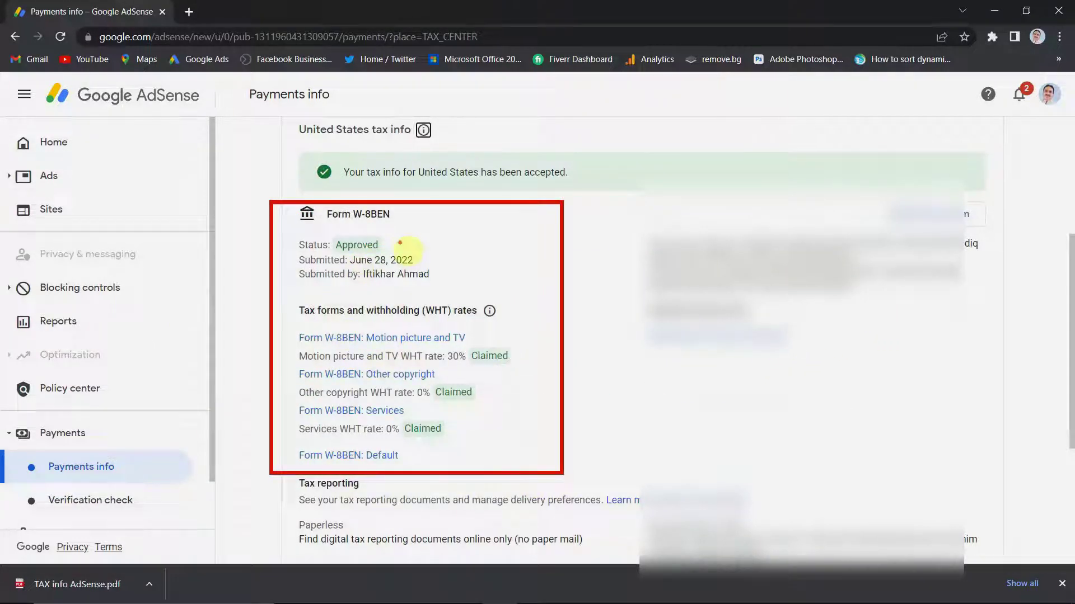
pyautogui.moveTo(399, 243)
pyautogui.mouseDown()
pyautogui.moveTo(410, 257)
pyautogui.moveTo(443, 230)
pyautogui.mouseUp()
pyautogui.moveTo(515, 351)
pyautogui.mouseDown()
pyautogui.moveTo(521, 365)
pyautogui.moveTo(544, 350)
pyautogui.mouseUp()
pyautogui.moveTo(483, 396); pyautogui.dragTo(510, 386)
pyautogui.moveTo(456, 430); pyautogui.dragTo(494, 420)
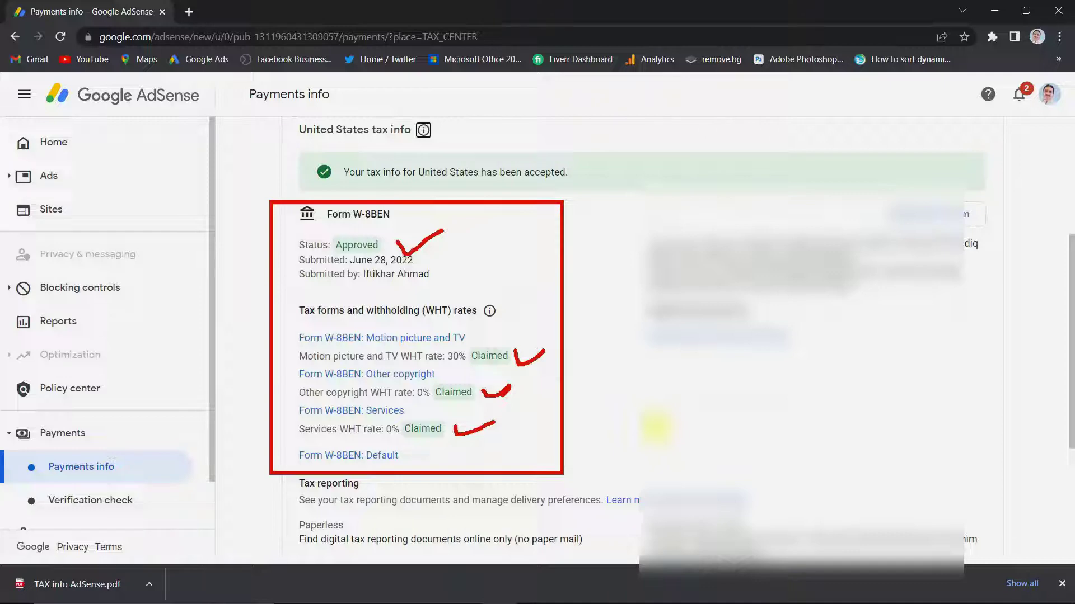